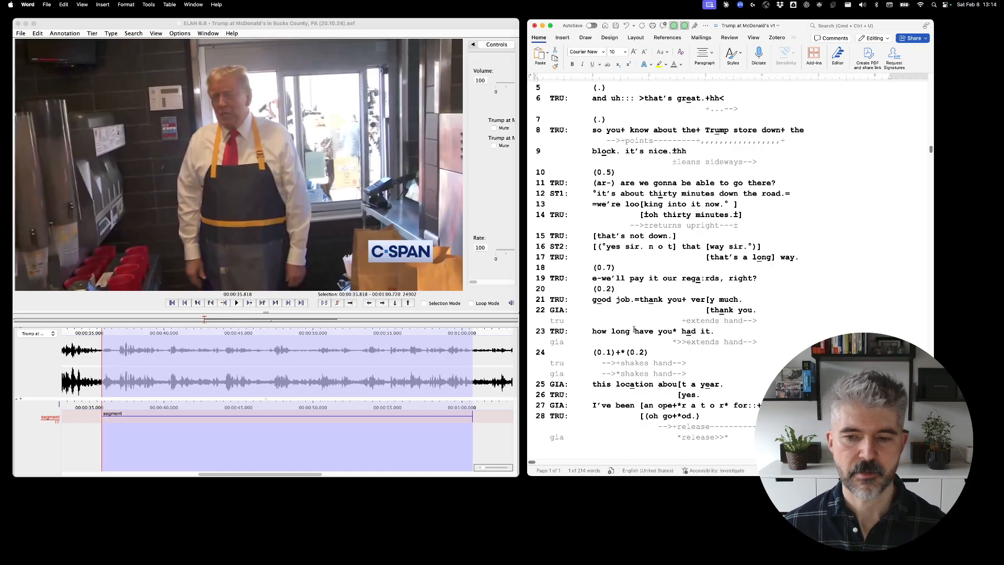
# Step: Select the stretch from 00:00:40.421 to 00:00:41.158 on the ELAN waveform to show the open palm gesture frame
pyautogui.scroll(5, 681, 225)
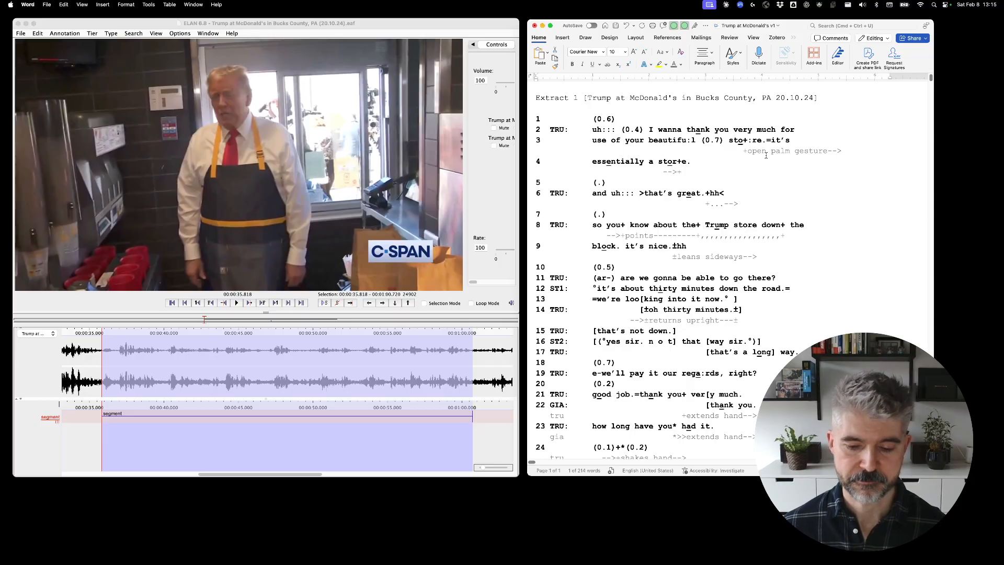
pyautogui.click(735, 171)
pyautogui.click(784, 151)
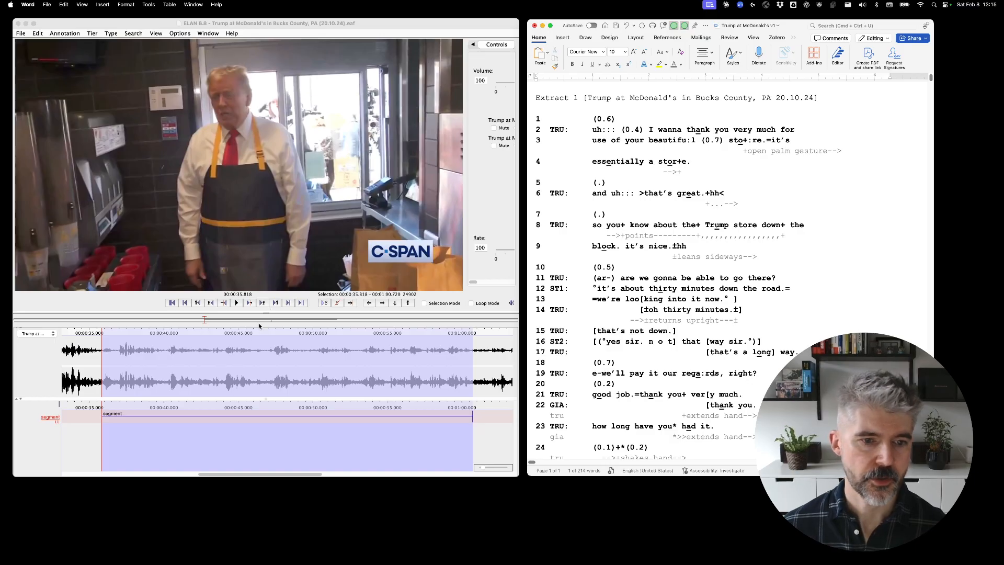
pyautogui.moveTo(196, 374); pyautogui.dragTo(223, 380)
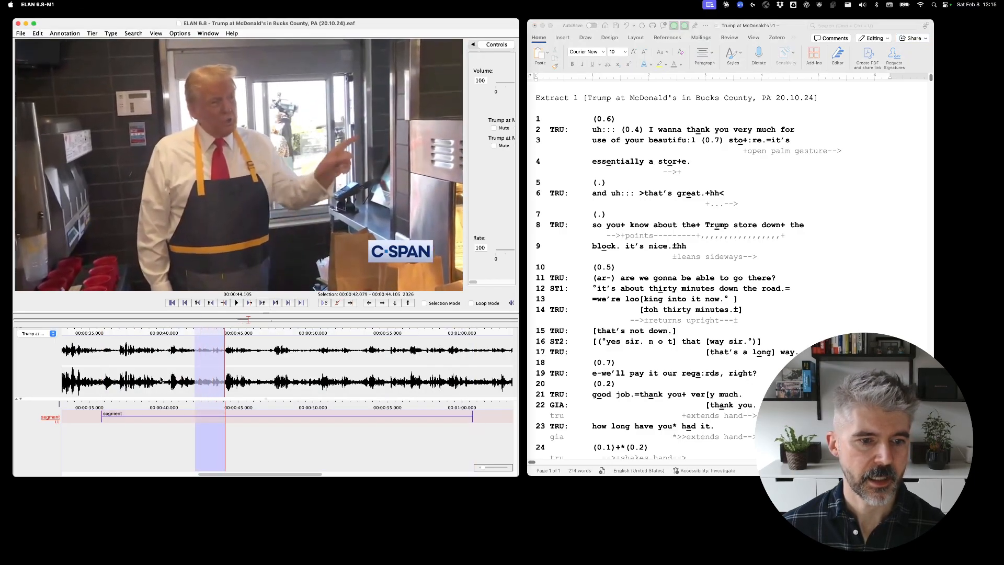
pyautogui.moveTo(161, 379); pyautogui.dragTo(181, 384)
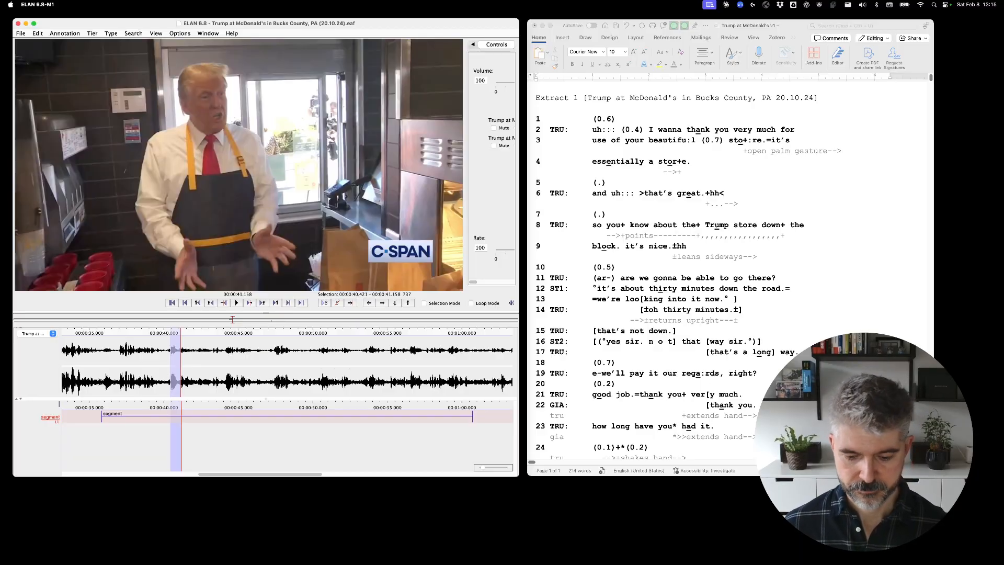
# Step: Take a screenshot of only the video frame area with the open palm gesture, saving it to the clipboard
pyautogui.press('super+shift+5')
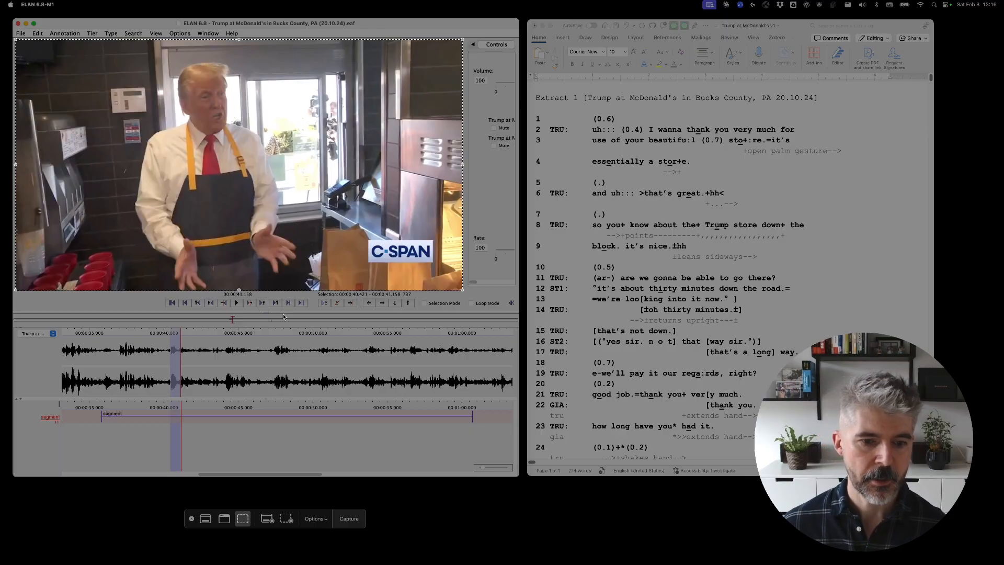
pyautogui.click(320, 520)
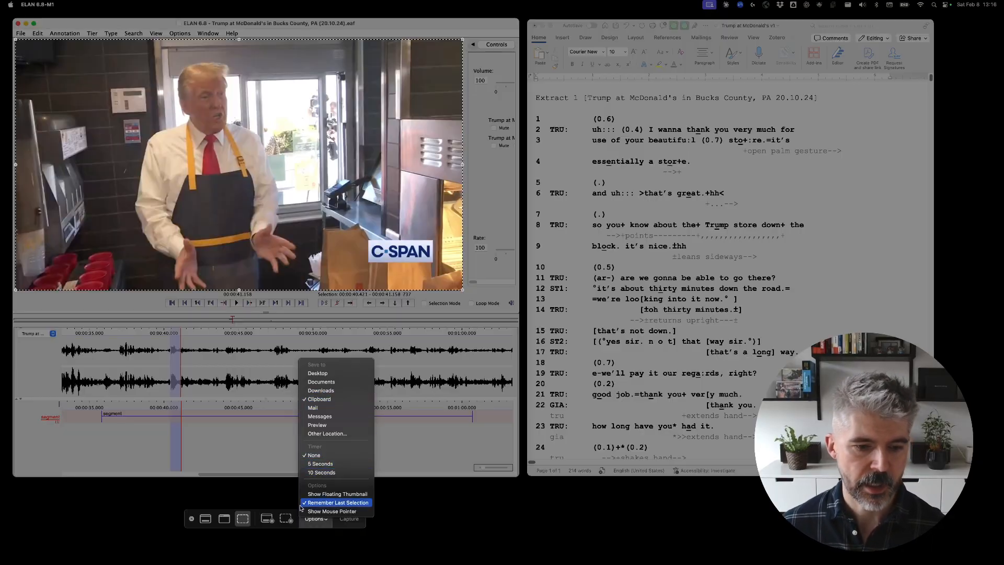
pyautogui.click(242, 519)
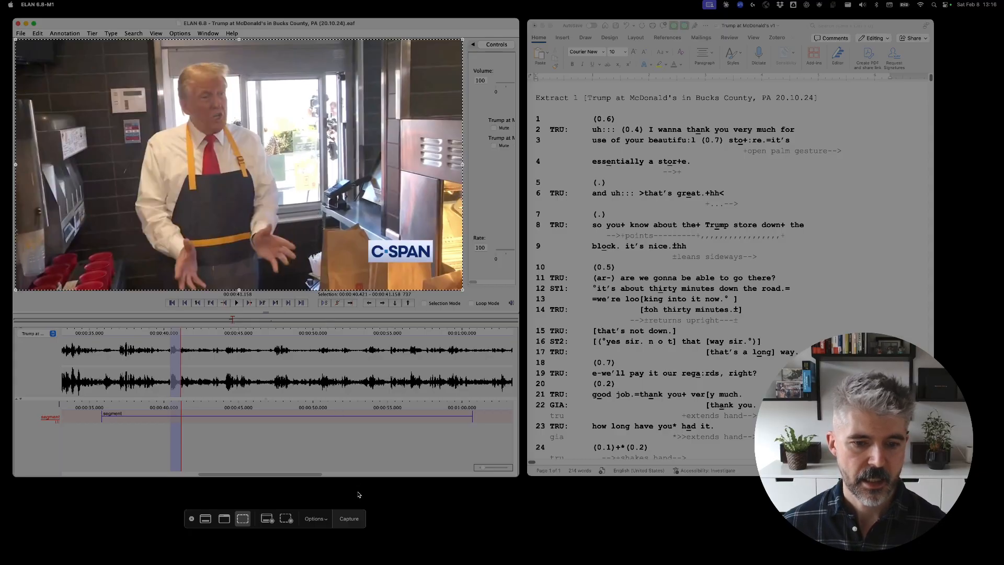
pyautogui.click(356, 520)
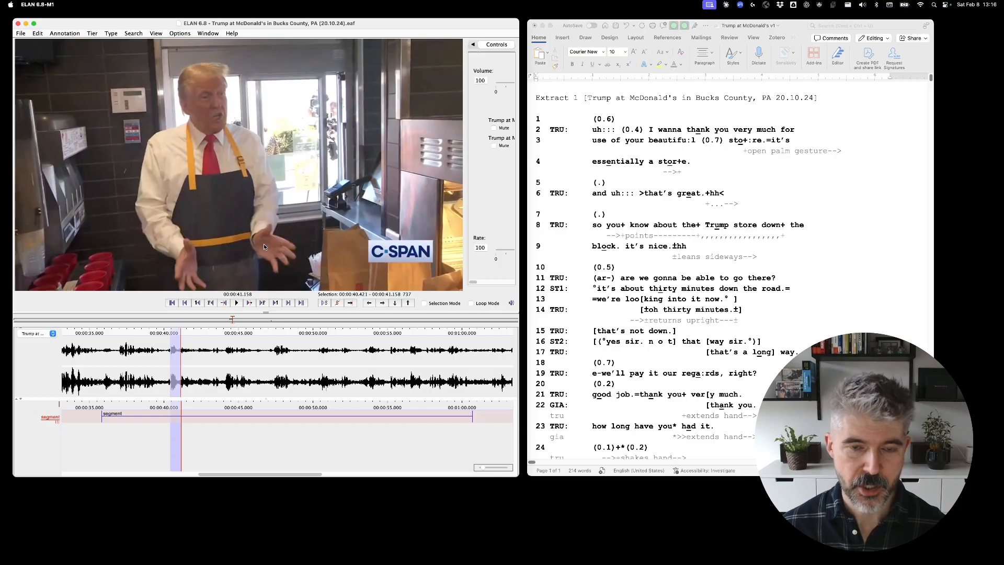
# Step: Replay the selected clip, switch to Word and insert # in line 4 at the frame's moment, giving "essen#tially"
pyautogui.click(324, 303)
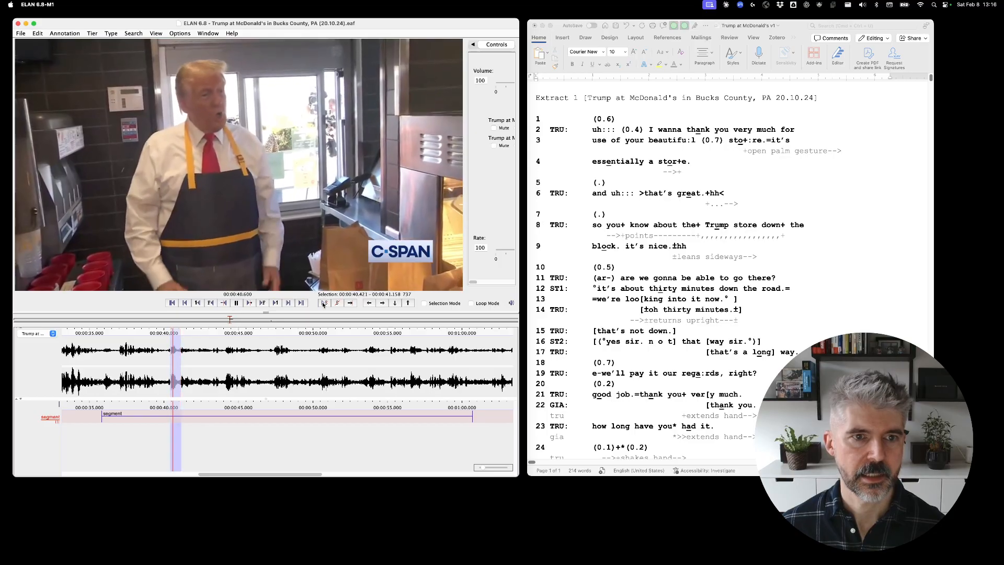
pyautogui.click(324, 302)
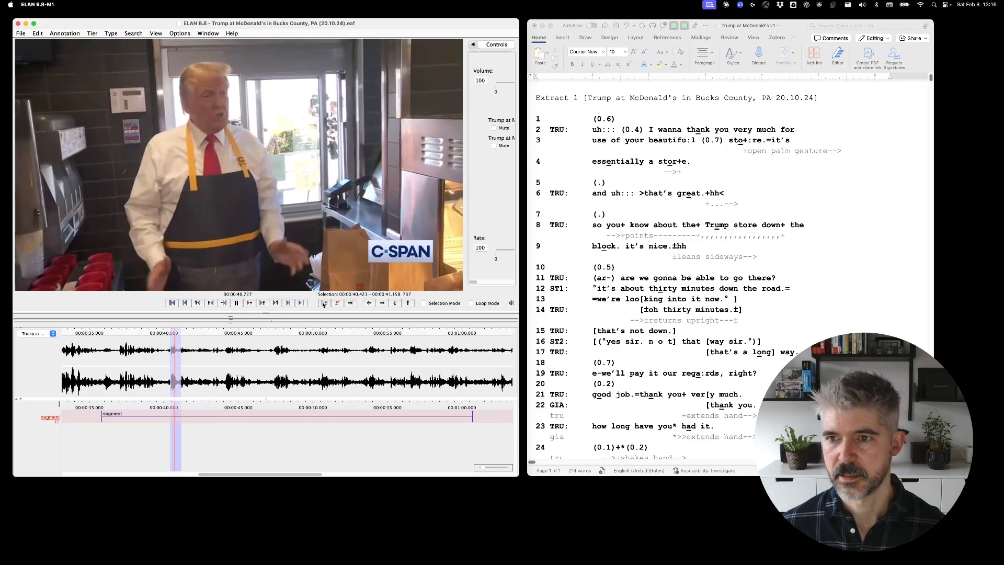
pyautogui.click(616, 162)
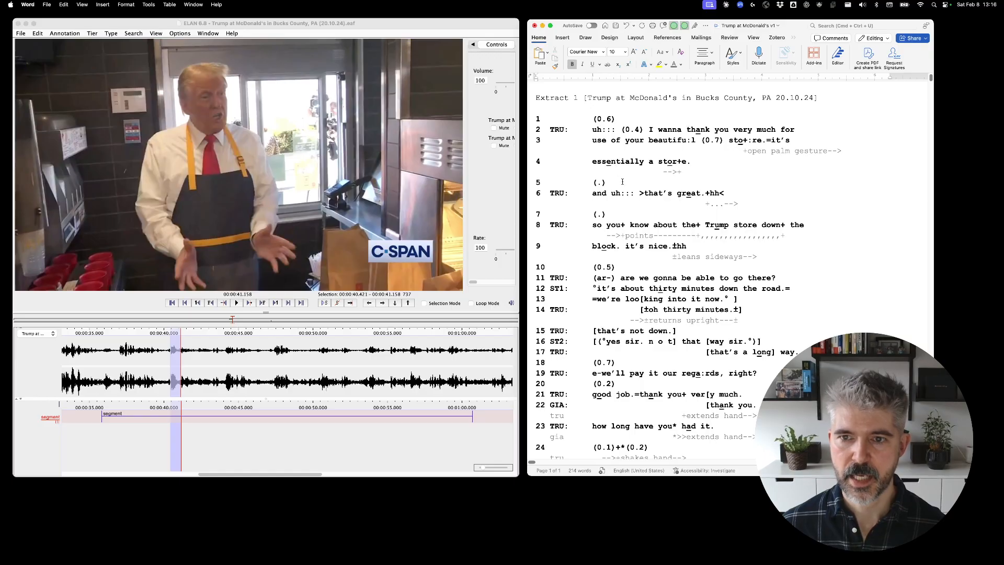
pyautogui.write('#')
pyautogui.hotkey('shift', 'Left')
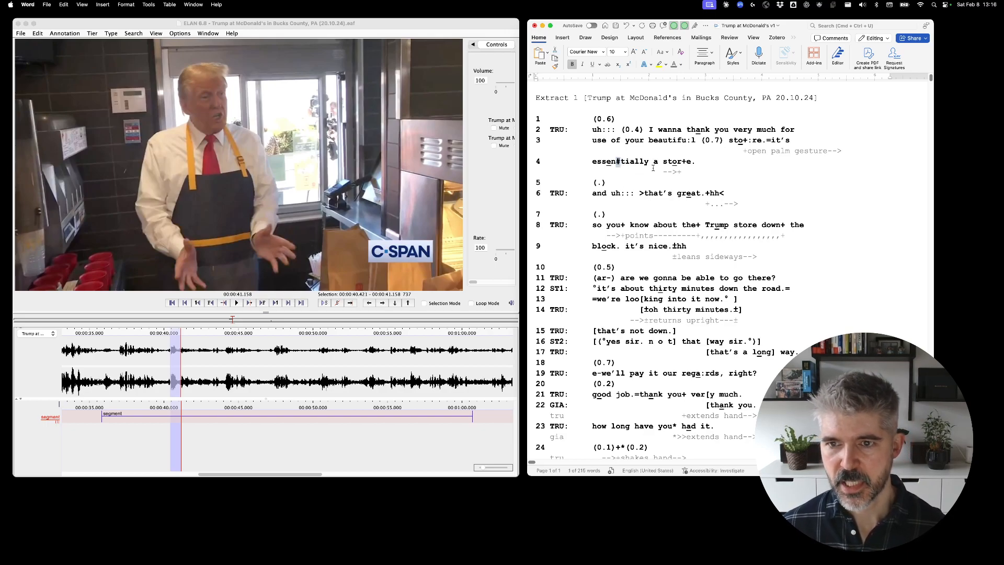
# Step: Add a line beneath line 4 with the label "fig" and "#fig.1" aligned under the # in "essen#tially"
pyautogui.click(661, 170)
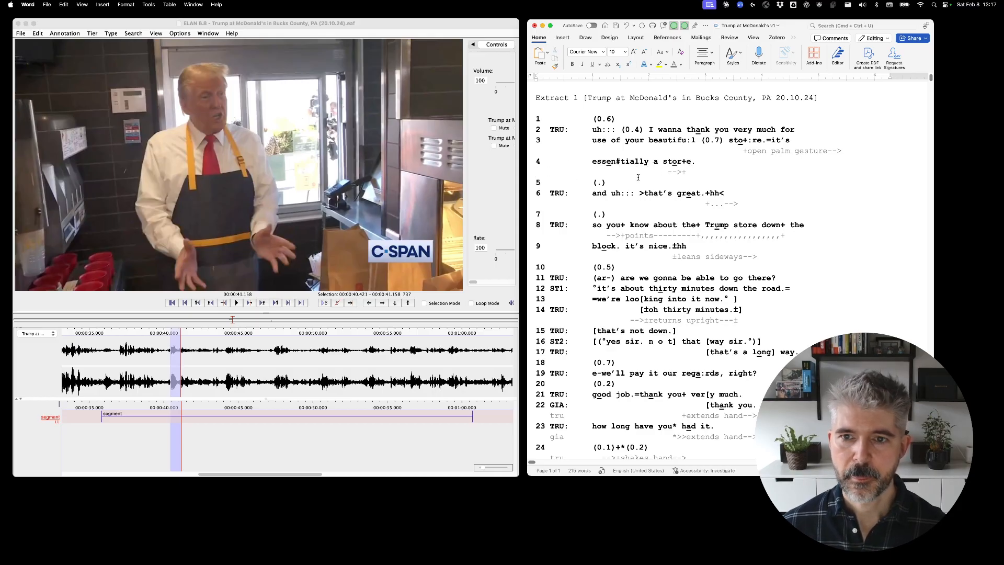
pyautogui.press('Return')
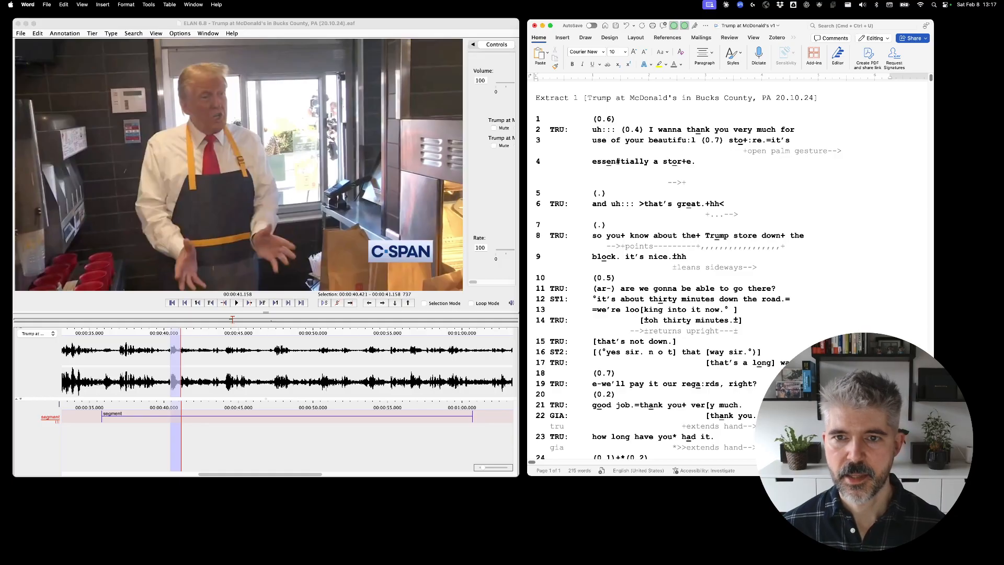
pyautogui.write('fig')
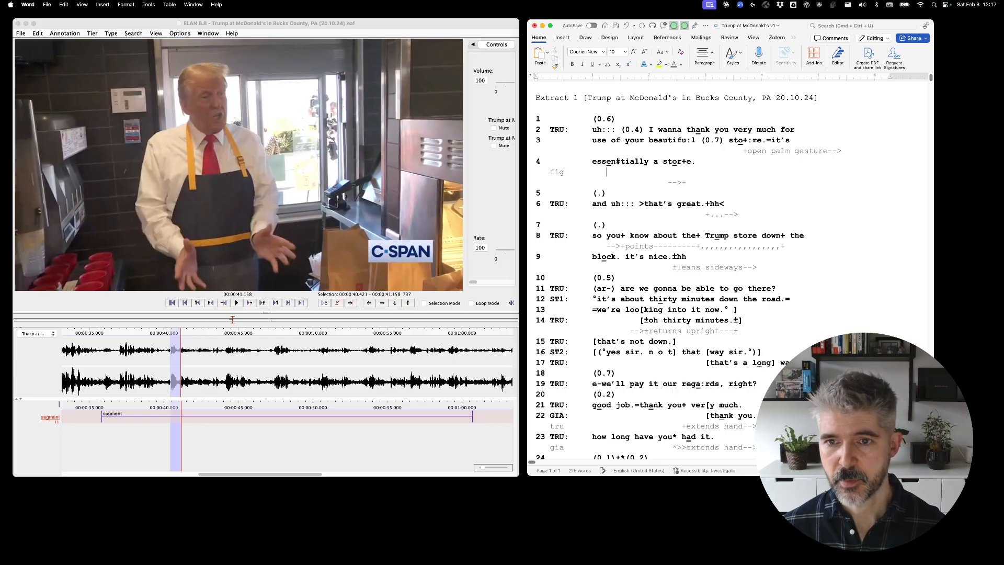
pyautogui.write('       #')
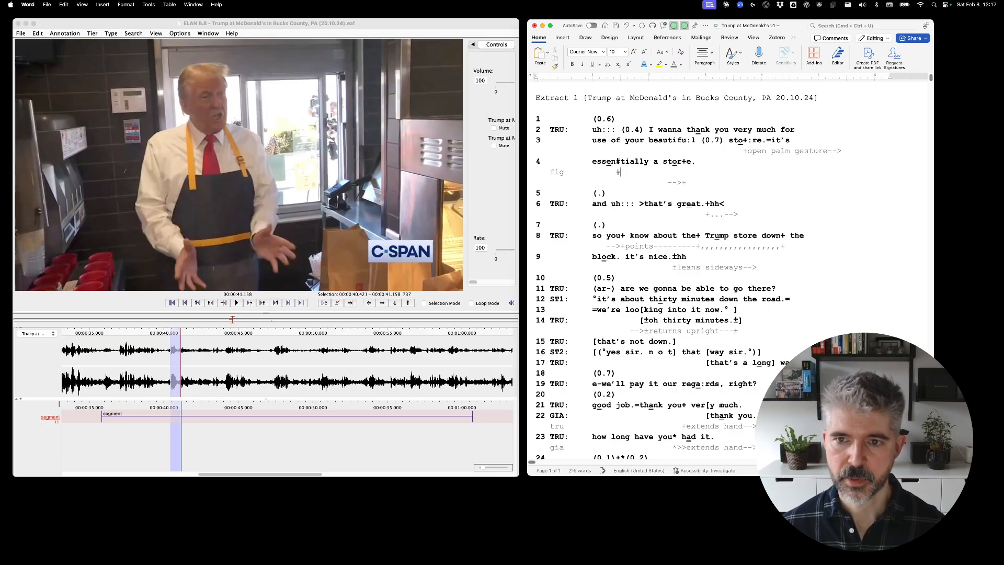
pyautogui.write('fig')
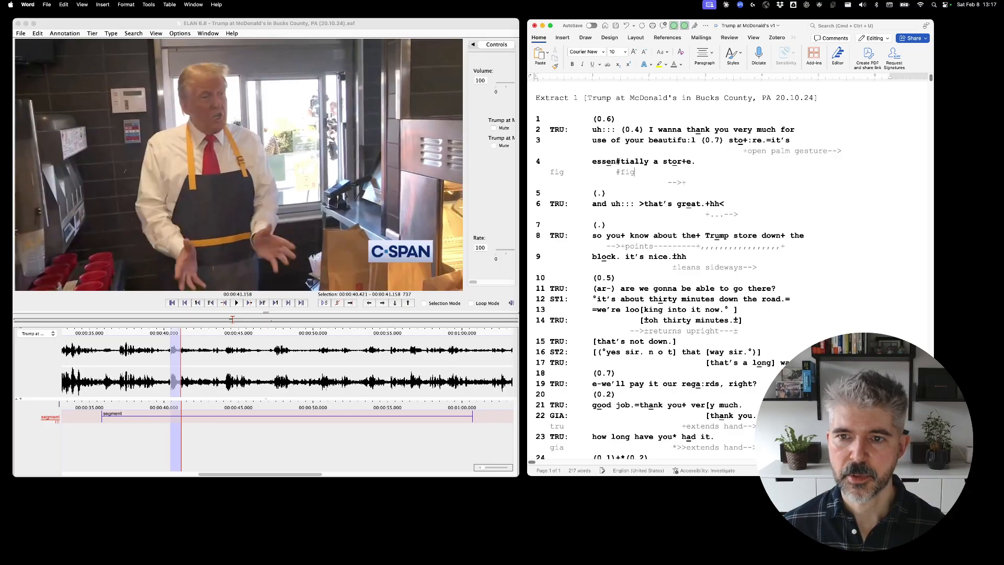
pyautogui.write('1')
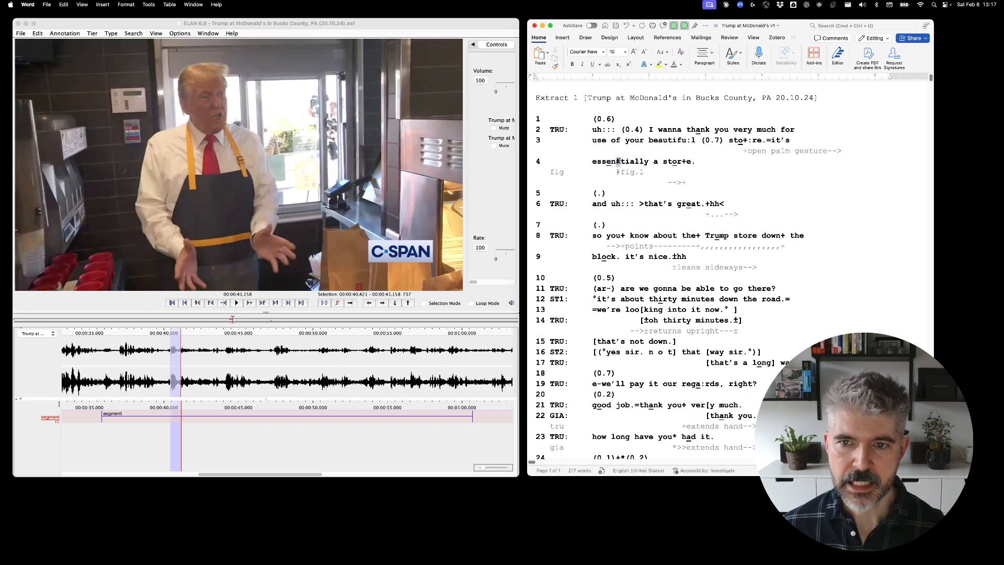
pyautogui.click(617, 172)
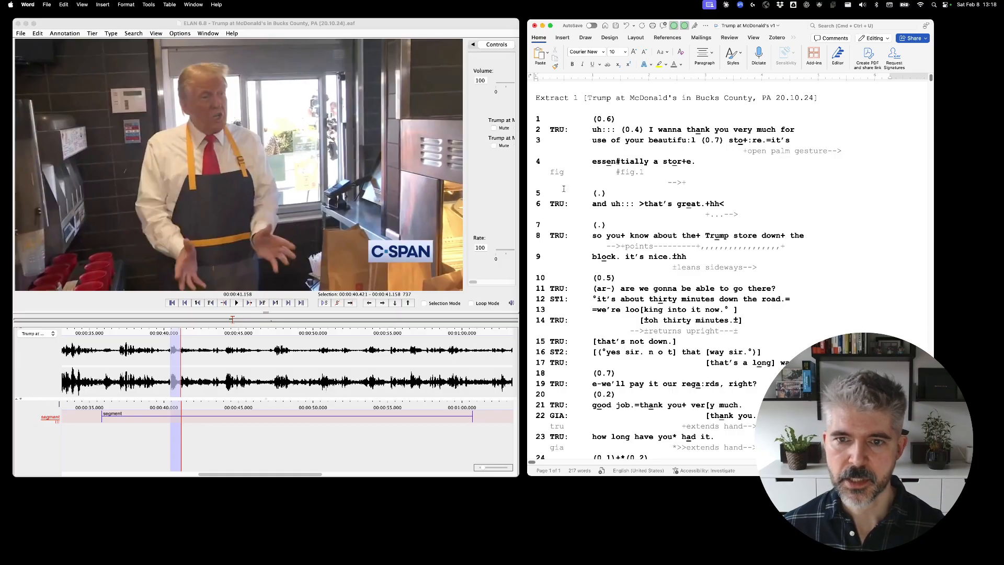
# Step: Insert blank lines above transcript line 5 and paste the captured video frame there
pyautogui.click(538, 193)
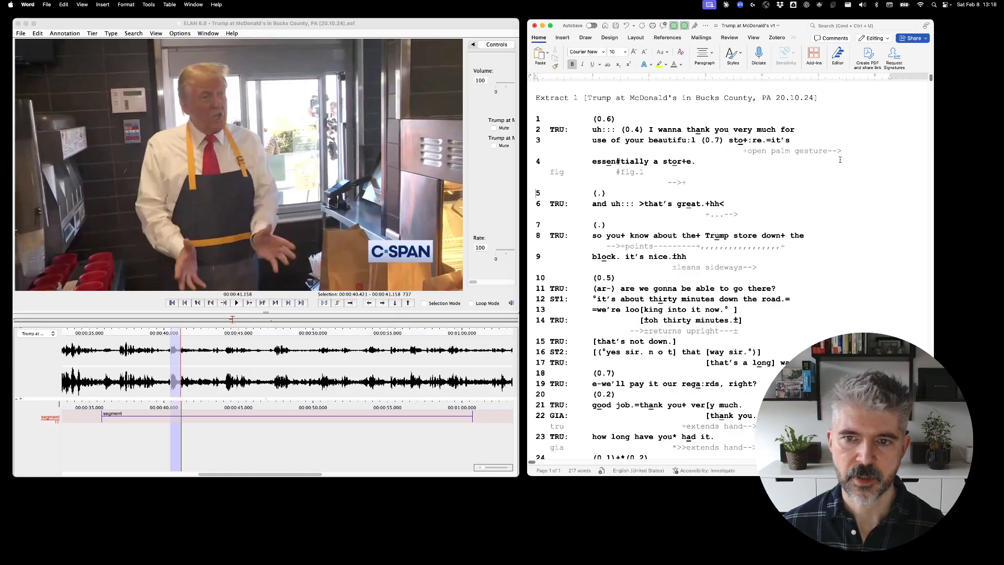
pyautogui.press('Return')
pyautogui.press('Return')
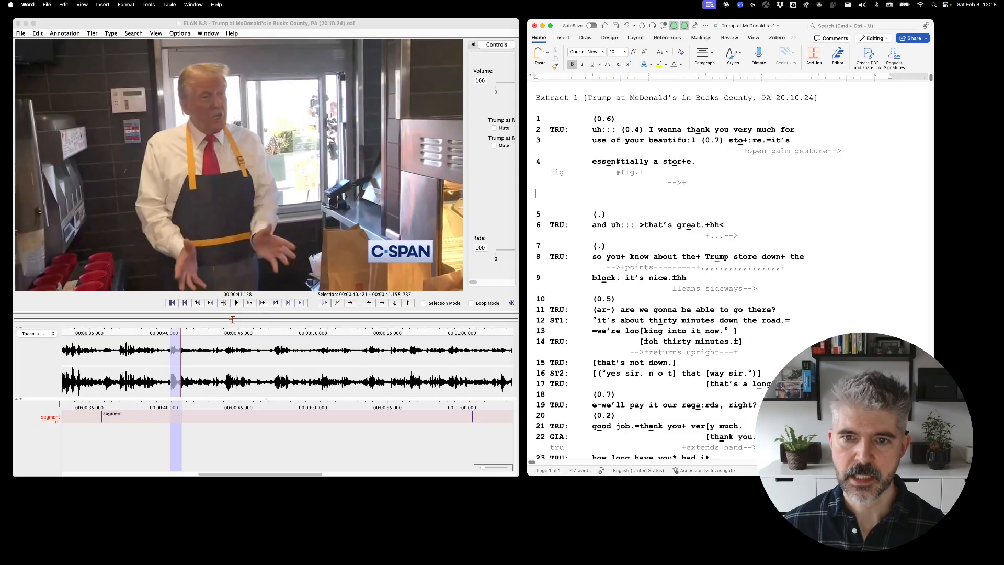
pyautogui.press('Return')
pyautogui.press('Return')
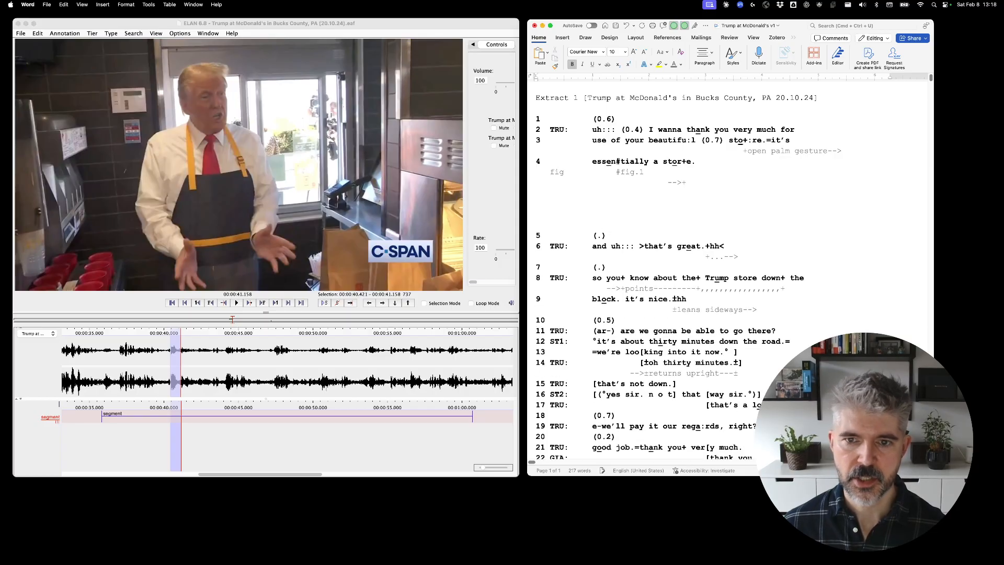
pyautogui.press('super+v')
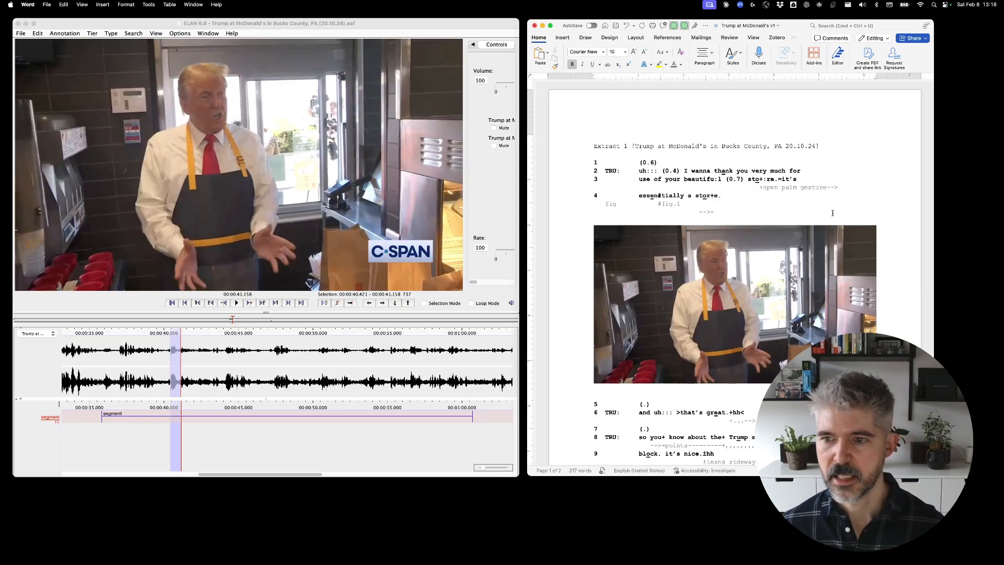
# Step: Resize the pasted picture to a width of 3 inches
pyautogui.click(826, 269)
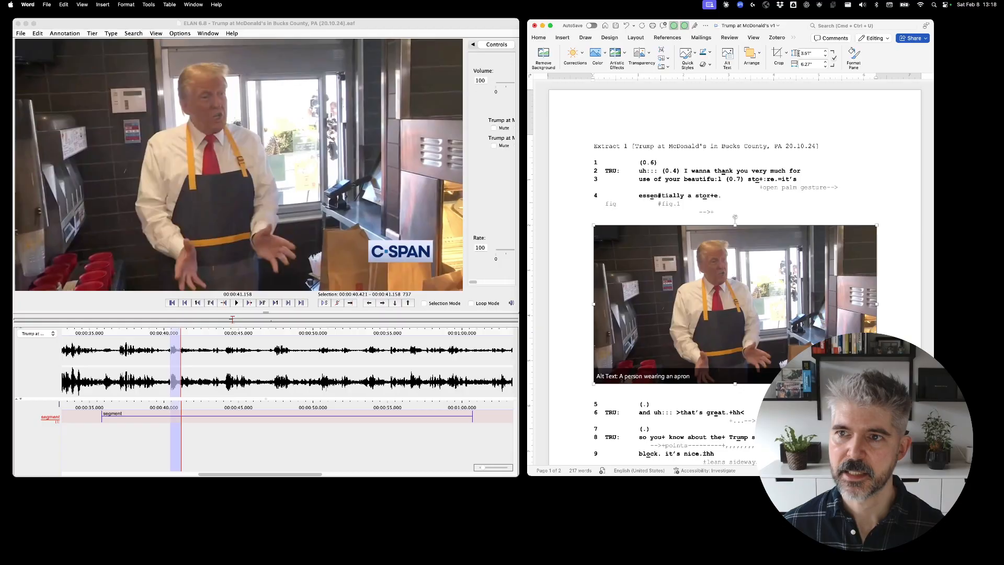
pyautogui.click(812, 63)
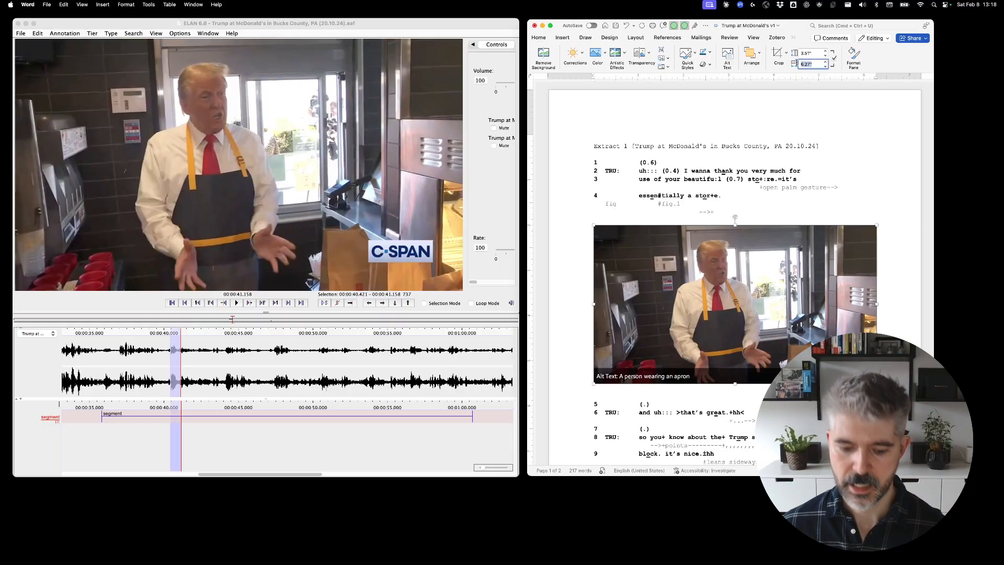
pyautogui.write('3')
pyautogui.press('Return')
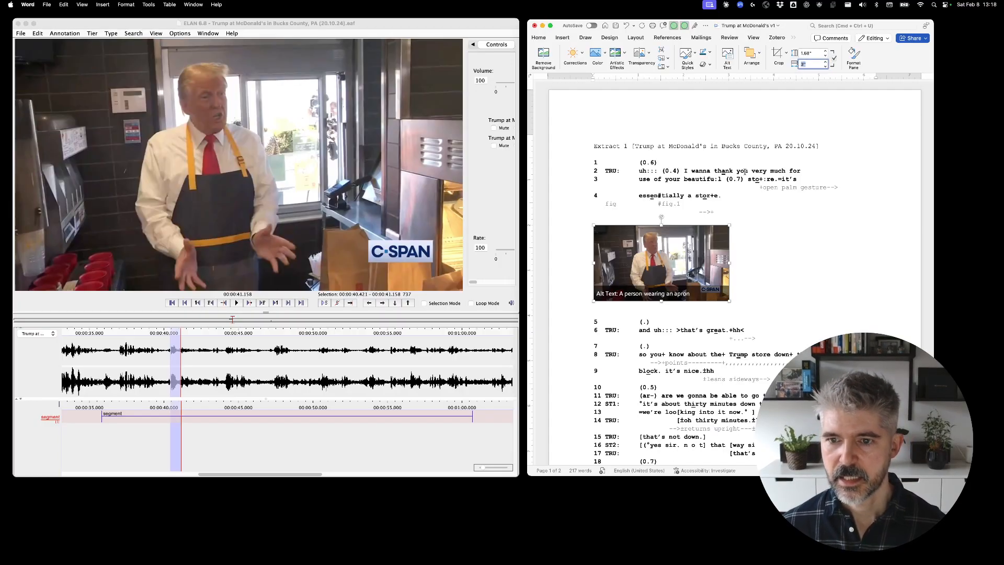
# Step: Indent the picture to line up with the start of the transcript text and remove a surplus blank line beneath it
pyautogui.click(756, 228)
pyautogui.scroll(-1, 756, 228)
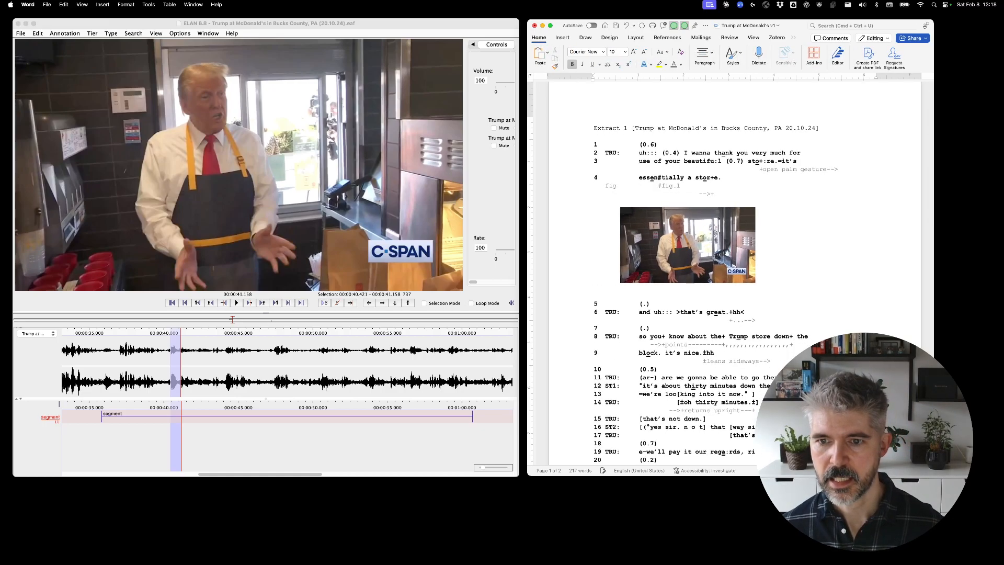
pyautogui.press('BackSpace')
pyautogui.press('BackSpace')
pyautogui.press('BackSpace')
pyautogui.press('BackSpace')
pyautogui.press('BackSpace')
pyautogui.press('BackSpace')
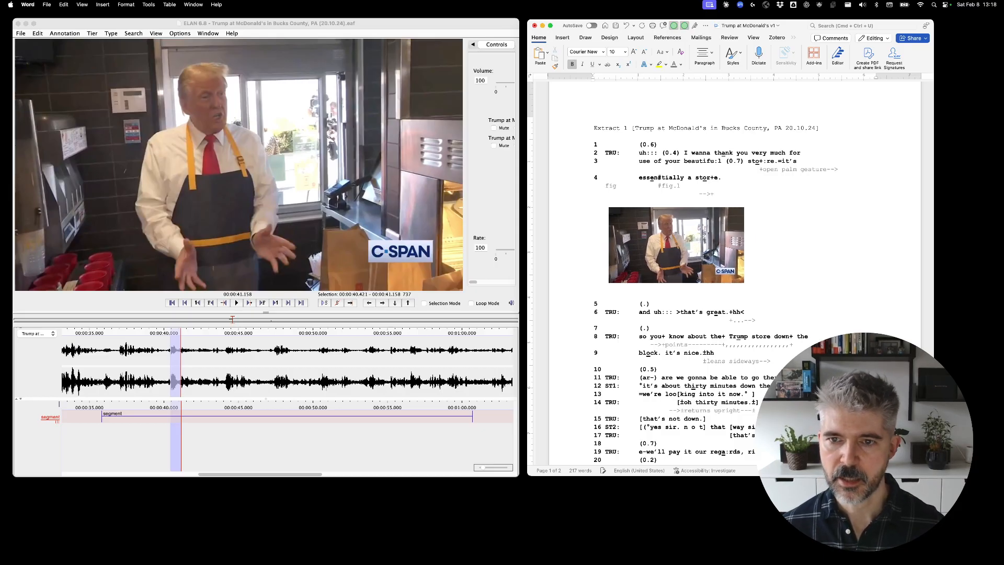
pyautogui.press('BackSpace')
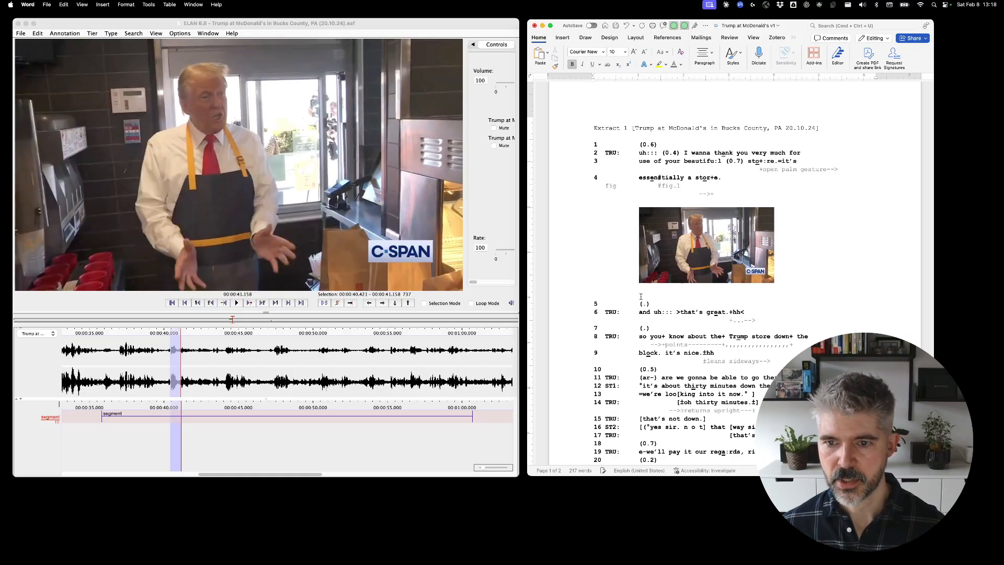
pyautogui.press('BackSpace')
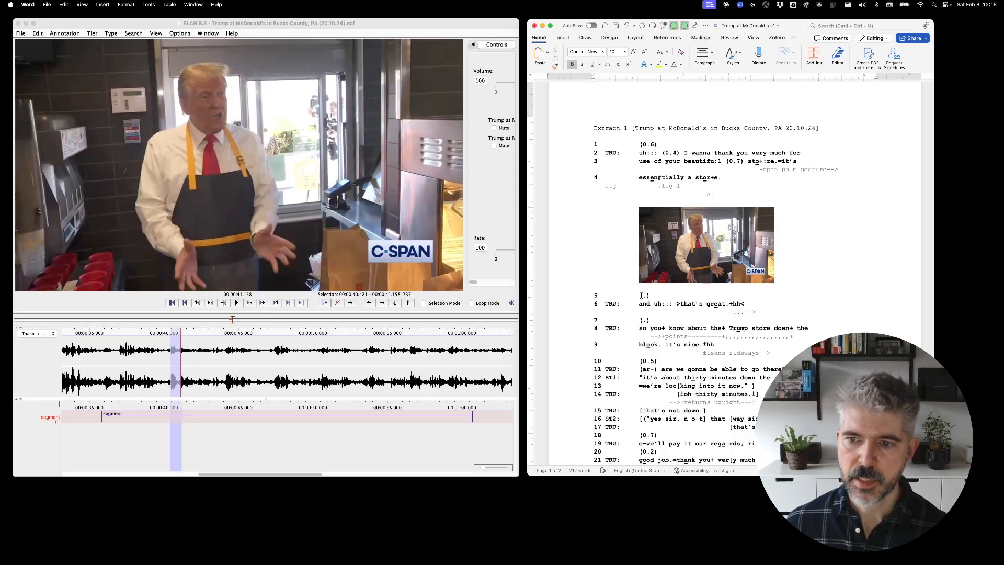
pyautogui.click(648, 200)
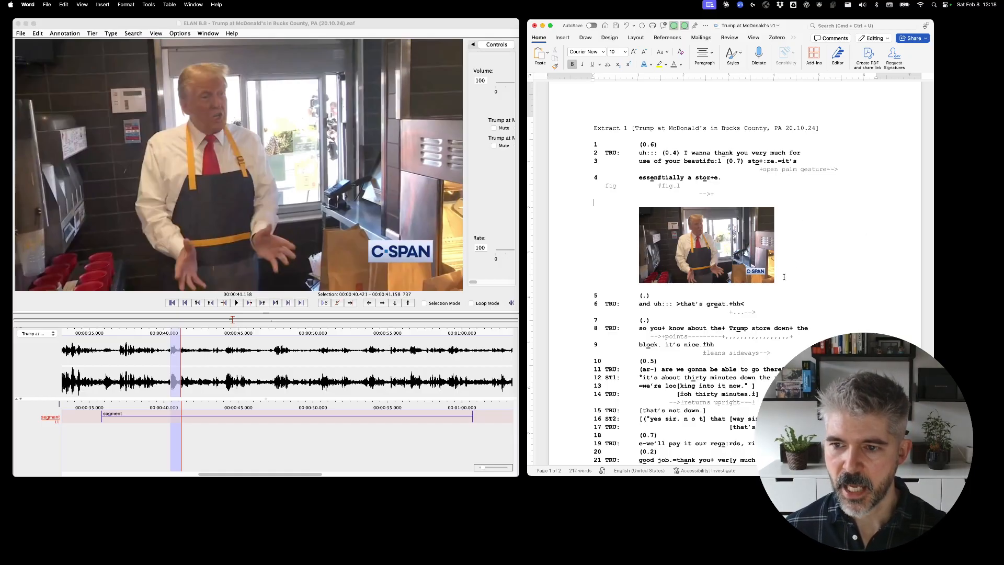
# Step: Add the label "fig.1" directly after the picture and format it as non-bold grey text
pyautogui.scroll(-1, 776, 275)
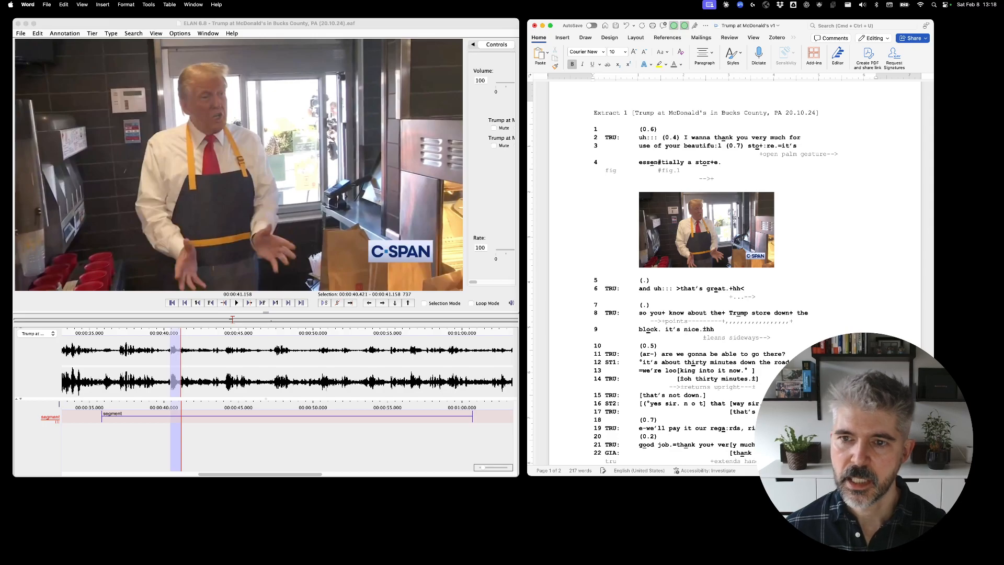
pyautogui.write('fig.1')
pyautogui.moveTo(798, 266); pyautogui.dragTo(777, 266)
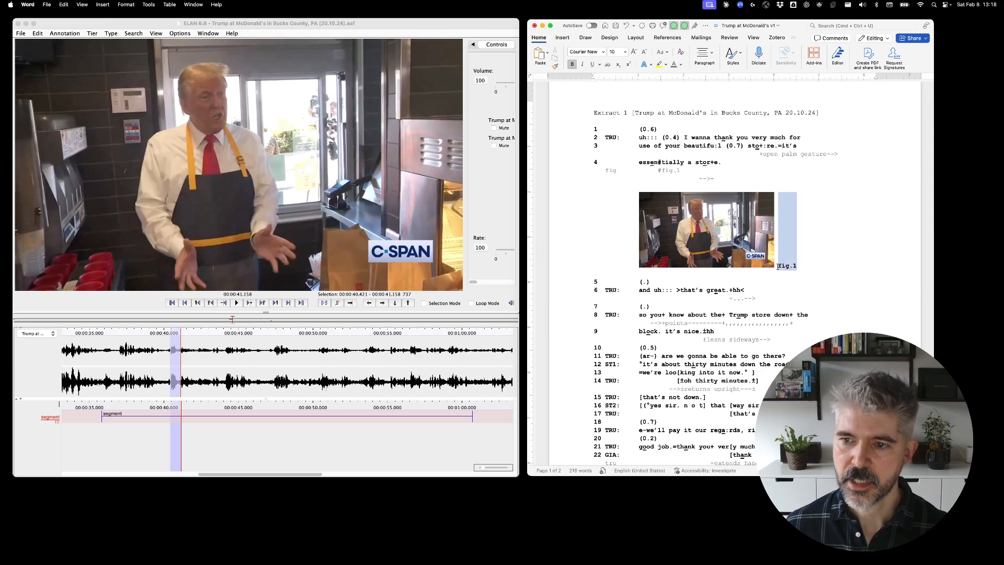
pyautogui.press('super+b')
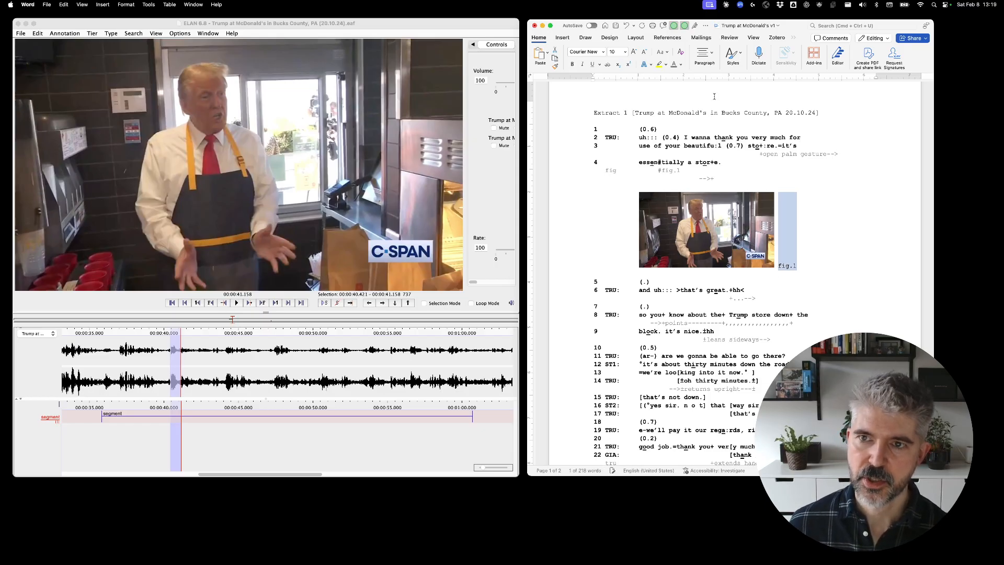
pyautogui.click(674, 64)
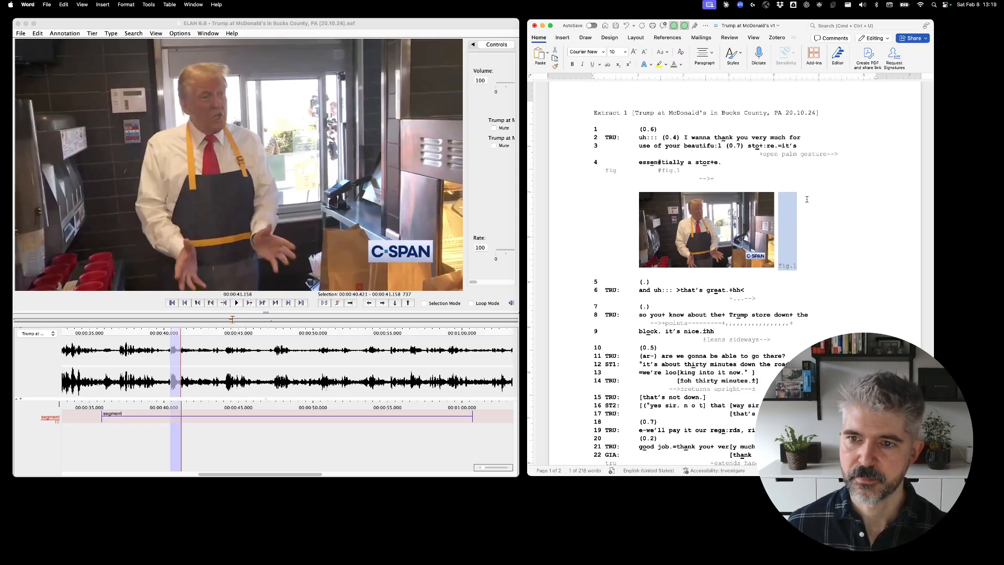
# Step: Examine how the inserted picture and its figure label relate to the figure marker in transcript line 4
pyautogui.click(735, 187)
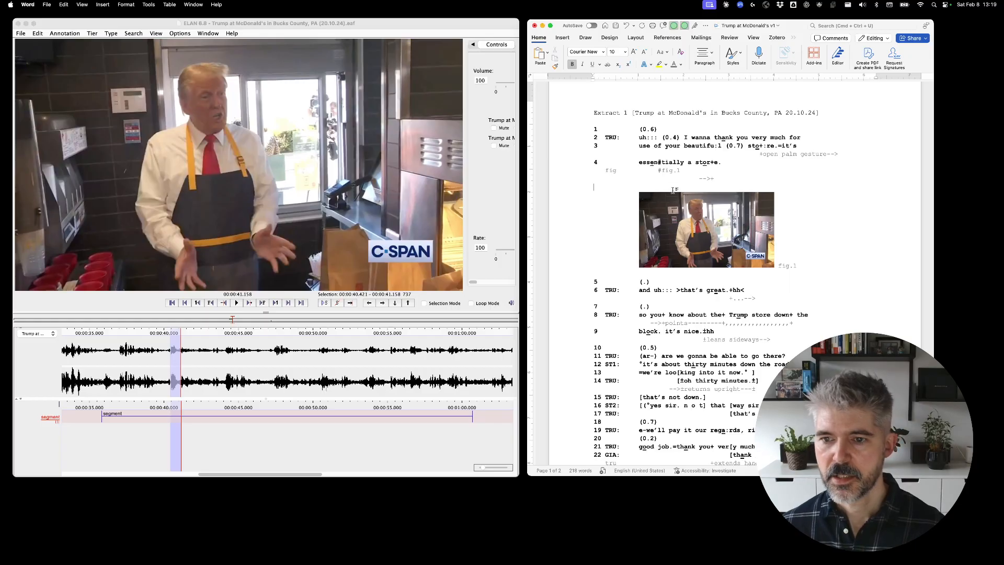
pyautogui.scroll(-1, 673, 190)
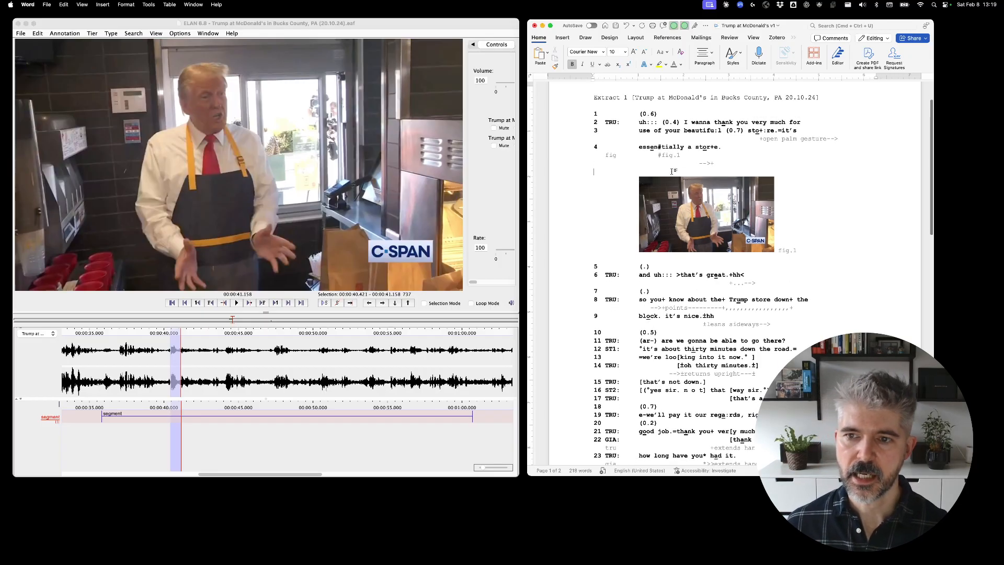
pyautogui.scroll(-1, 673, 171)
pyautogui.scroll(-1, 671, 172)
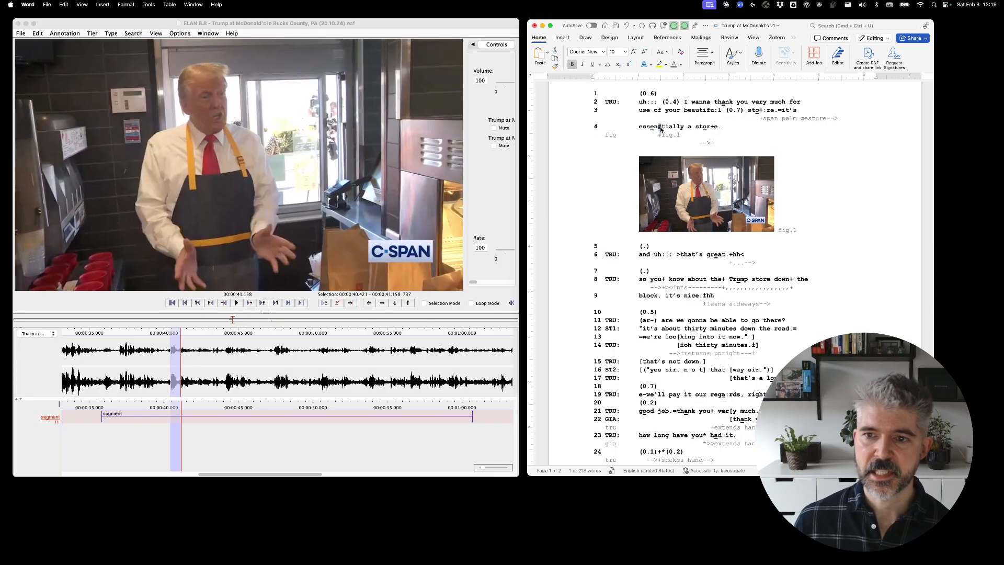
pyautogui.click(698, 179)
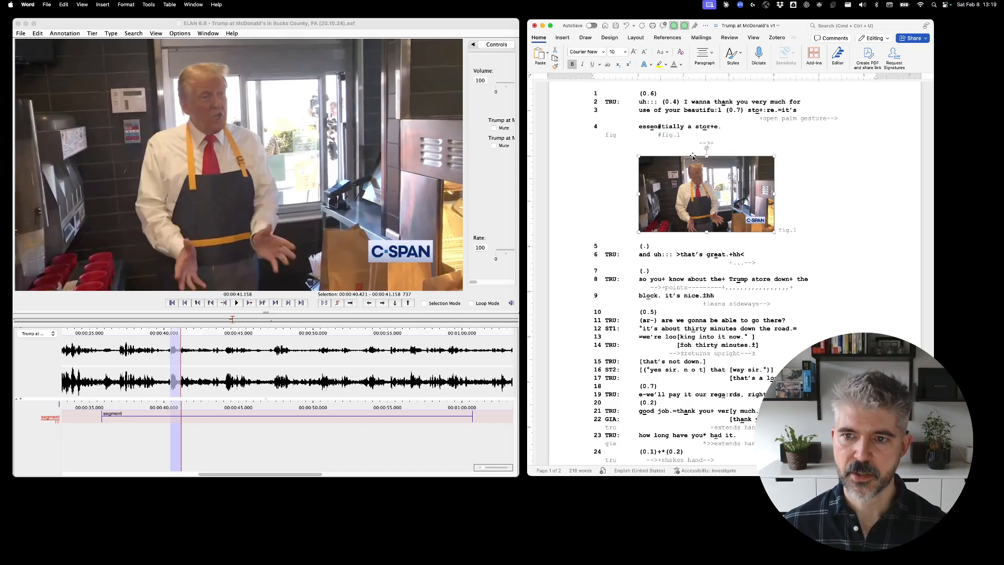
pyautogui.click(689, 135)
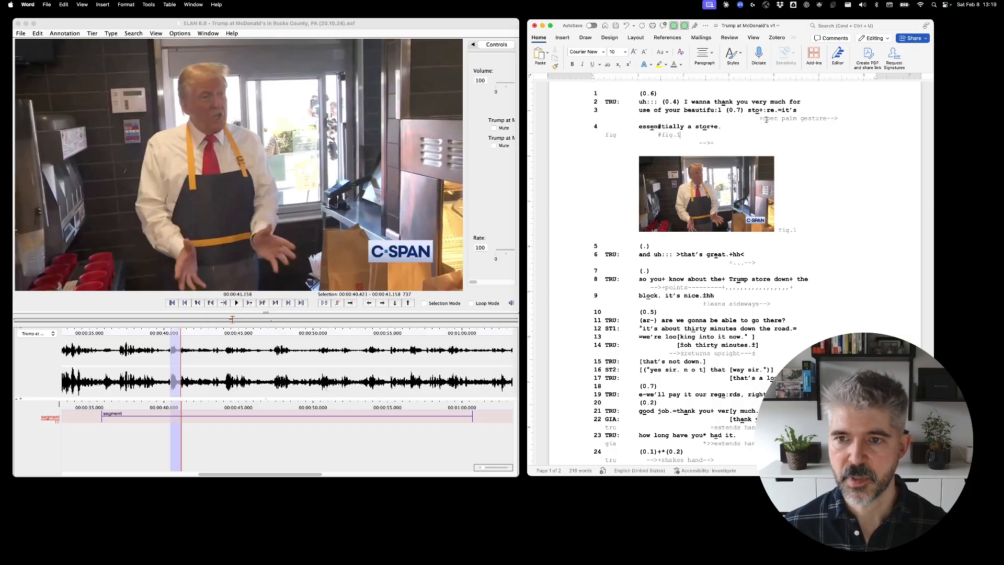
pyautogui.scroll(-1, 766, 120)
pyautogui.scroll(-1, 761, 151)
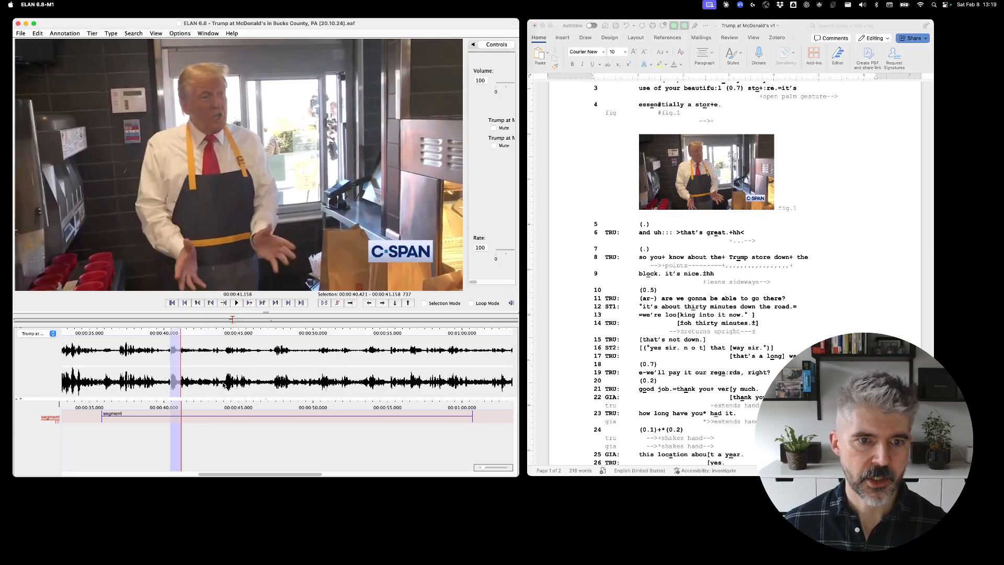
# Step: Switch to ELAN and select the waveform stretch from about 42.7 to 43.9 s, ending on the frame showing the pointing gesture
pyautogui.moveTo(223, 384)
pyautogui.mouseDown()
pyautogui.moveTo(212, 385)
pyautogui.moveTo(241, 386)
pyautogui.mouseUp()
pyautogui.click(209, 385)
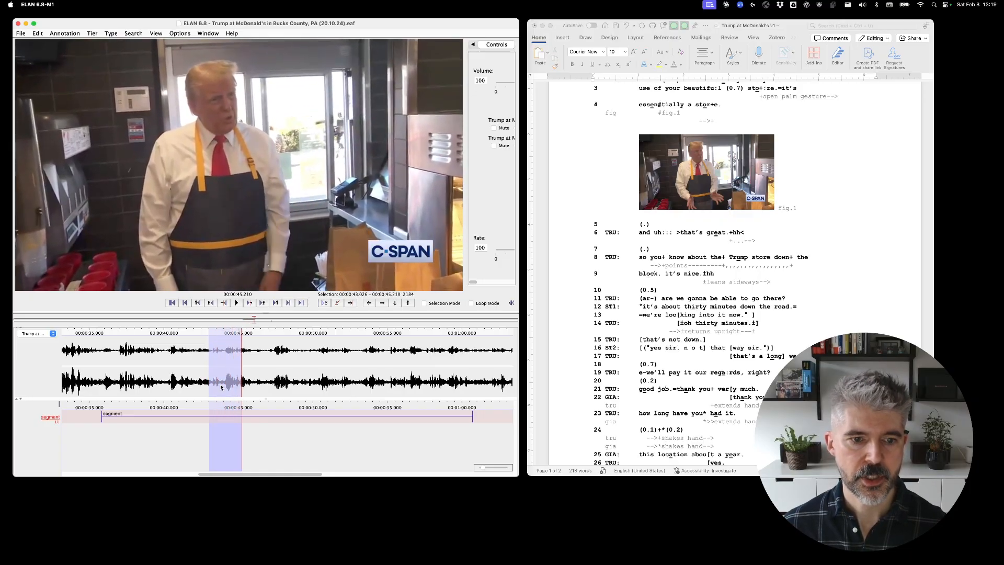
pyautogui.click(219, 385)
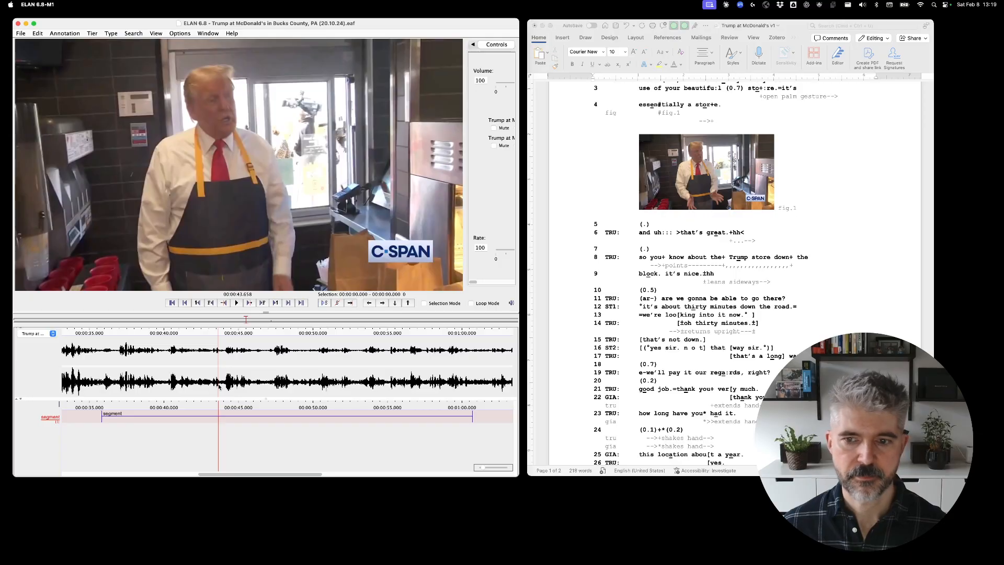
pyautogui.scroll(-2, 686, 313)
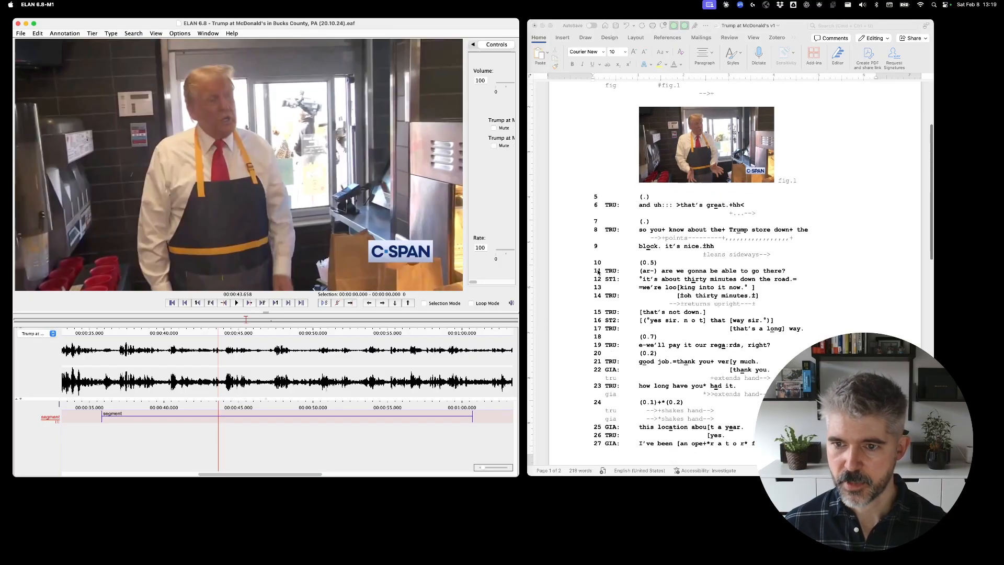
pyautogui.click(737, 215)
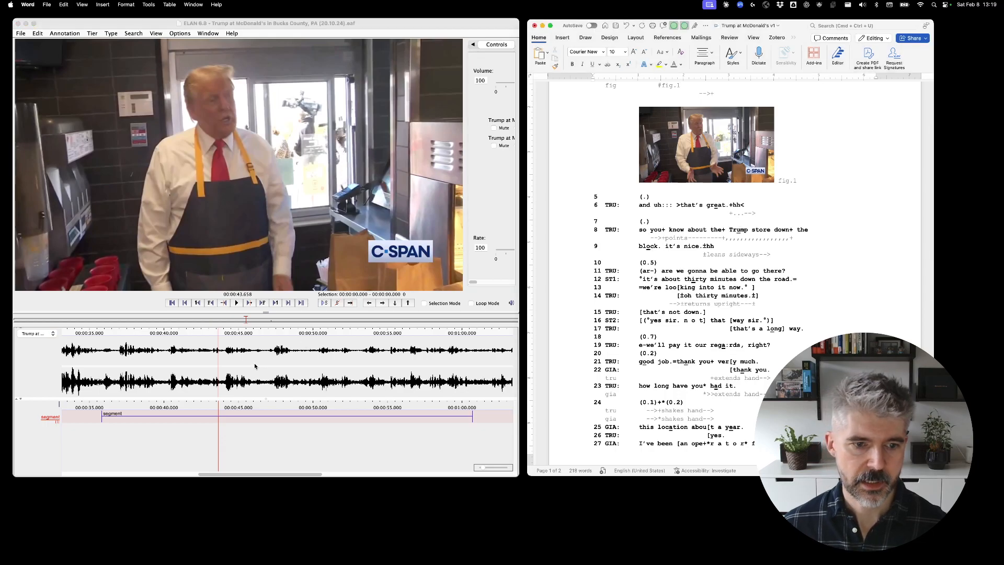
pyautogui.click(225, 384)
pyautogui.moveTo(204, 385); pyautogui.dragTo(223, 385)
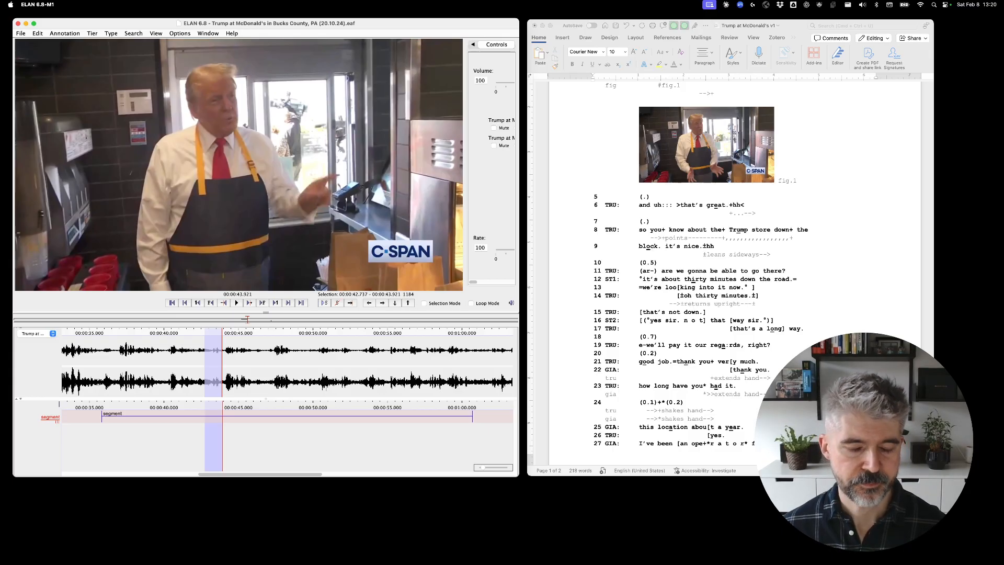
# Step: Capture a screenshot of the video frame, cropped on both sides to the man and his pointing hand
pyautogui.press('super+shift+5')
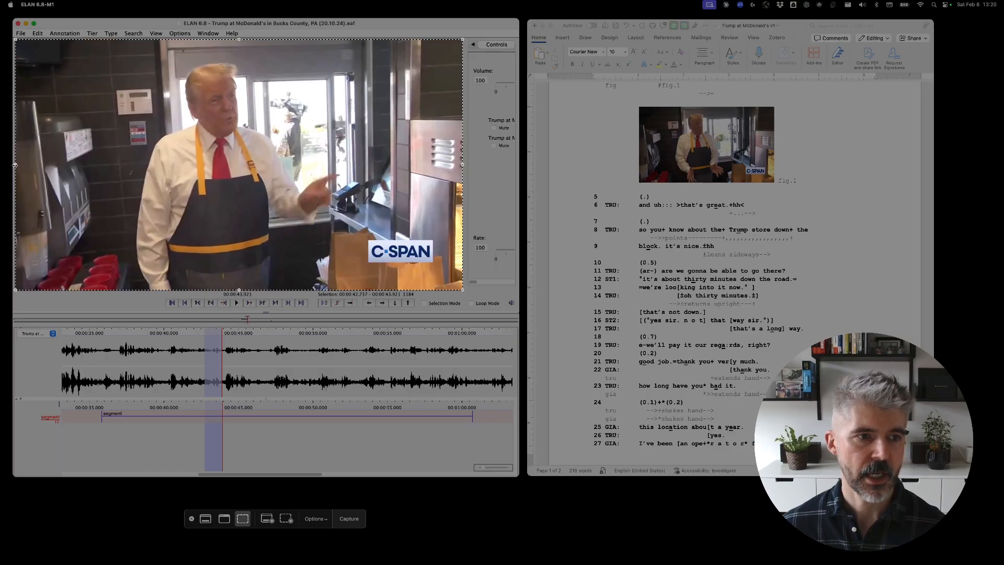
pyautogui.moveTo(14, 165); pyautogui.dragTo(130, 166)
pyautogui.moveTo(130, 166); pyautogui.dragTo(134, 167)
pyautogui.moveTo(458, 163); pyautogui.dragTo(354, 169)
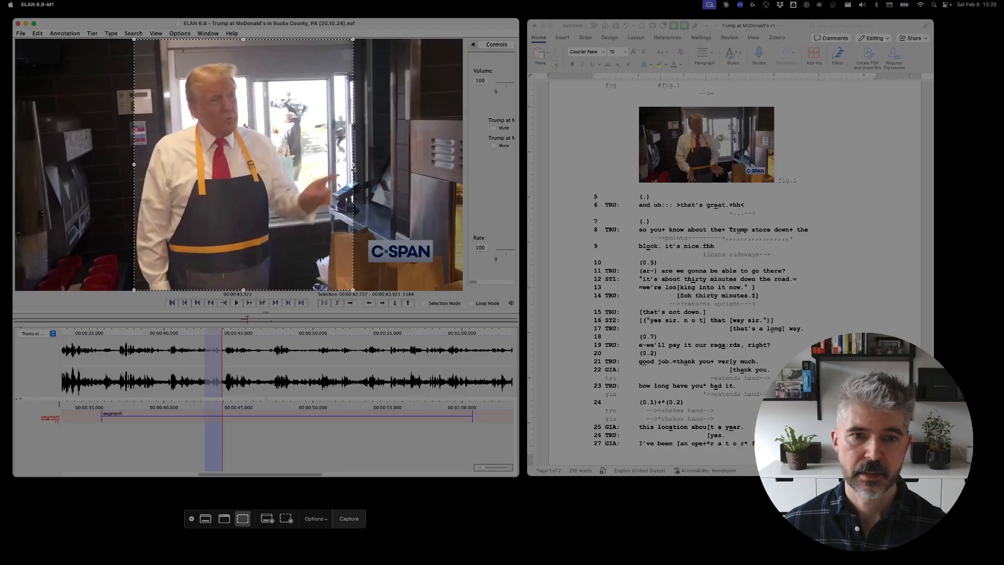
pyautogui.moveTo(354, 168)
pyautogui.mouseDown()
pyautogui.moveTo(368, 166)
pyautogui.moveTo(357, 167)
pyautogui.mouseUp()
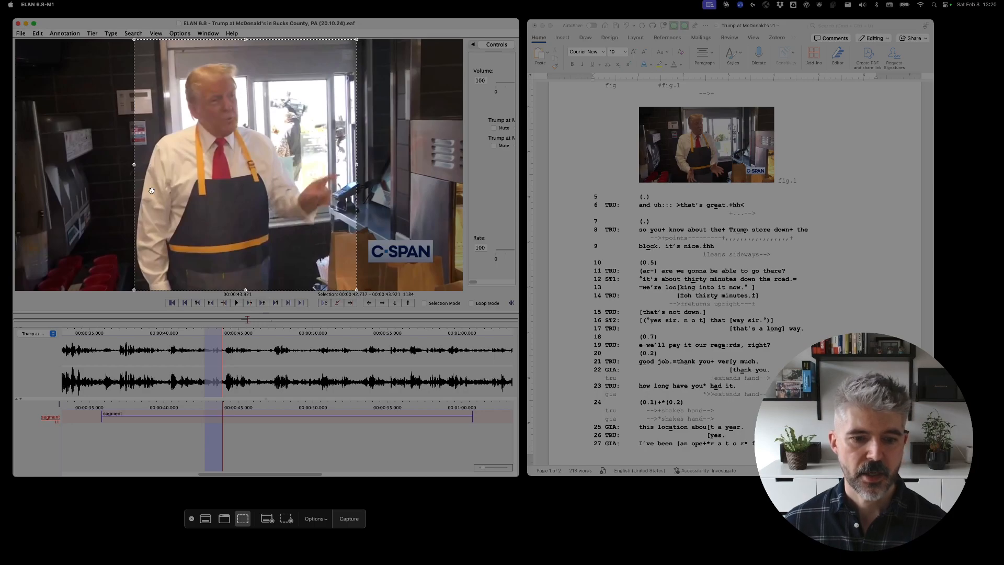
pyautogui.click(345, 520)
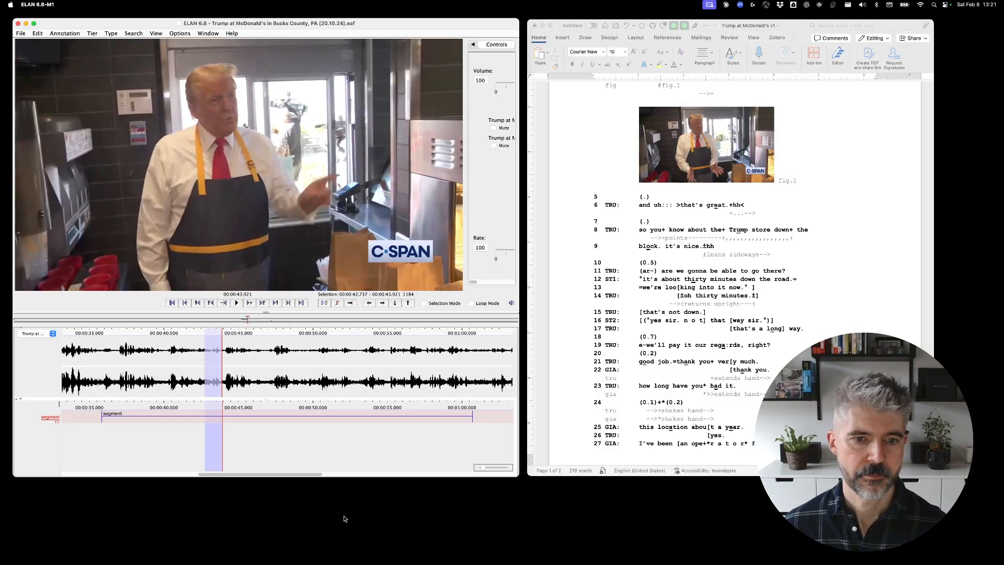
# Step: Play the selected stretch repeatedly to hear which talk accompanies the captured pointing gesture
pyautogui.click(325, 303)
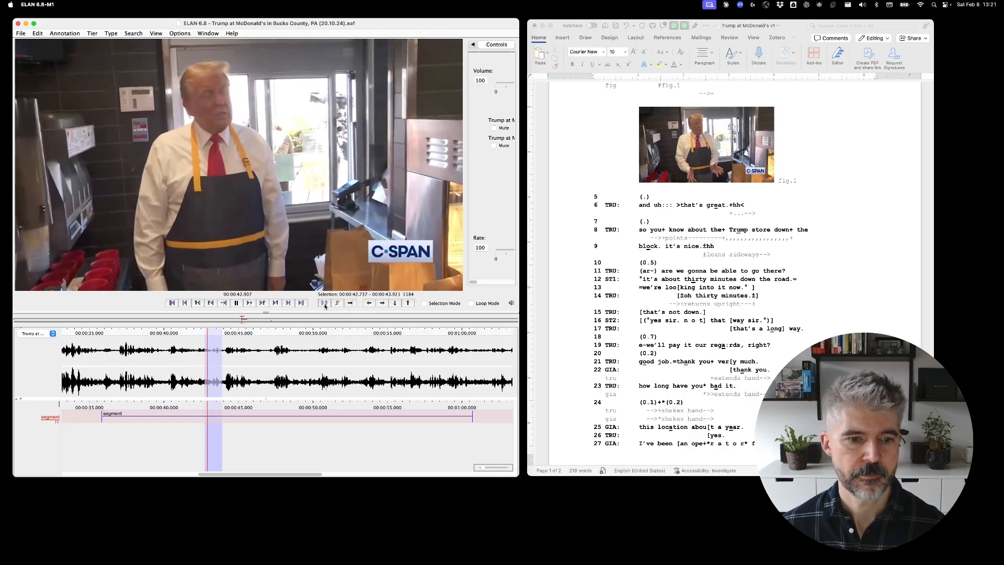
pyautogui.click(324, 303)
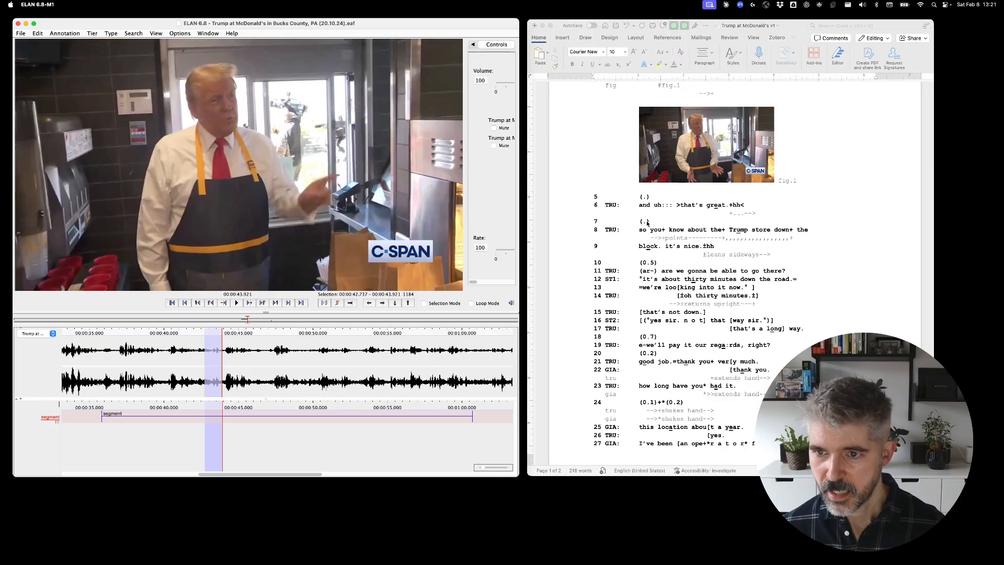
pyautogui.click(324, 303)
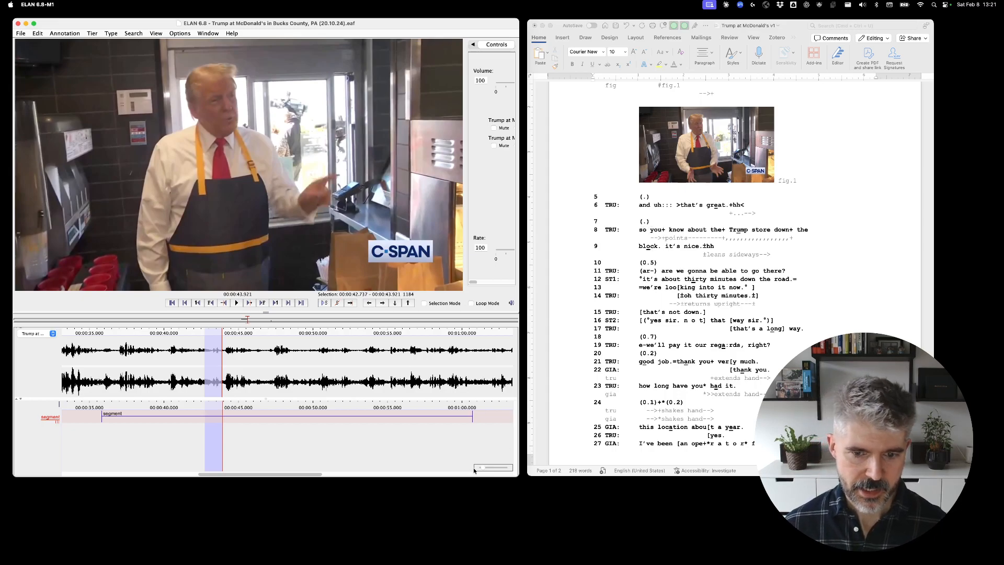
# Step: Zoom in on the waveform and narrow the selection to 43.768–43.964 s, playing it to locate the gesture's exact moment
pyautogui.moveTo(483, 469); pyautogui.dragTo(491, 468)
pyautogui.moveTo(215, 393); pyautogui.dragTo(251, 393)
pyautogui.hotkey('shift', 'space')
pyautogui.keyDown('shift'); pyautogui.click(240, 390); pyautogui.keyUp('shift')
pyautogui.hotkey('shift', 'space')
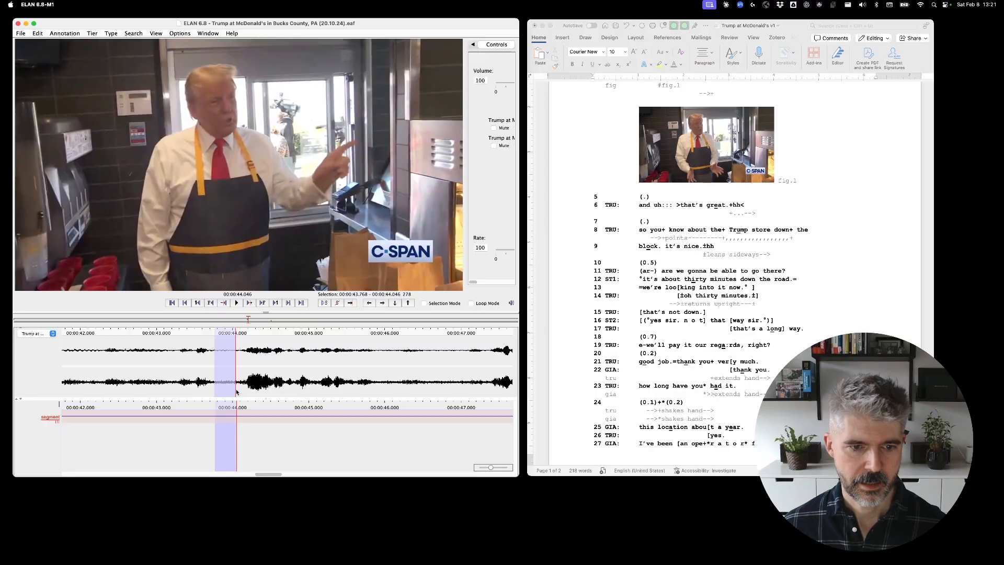
pyautogui.keyDown('shift'); pyautogui.click(235, 391); pyautogui.keyUp('shift')
pyautogui.moveTo(235, 391); pyautogui.dragTo(230, 391)
pyautogui.hotkey('shift', 'space')
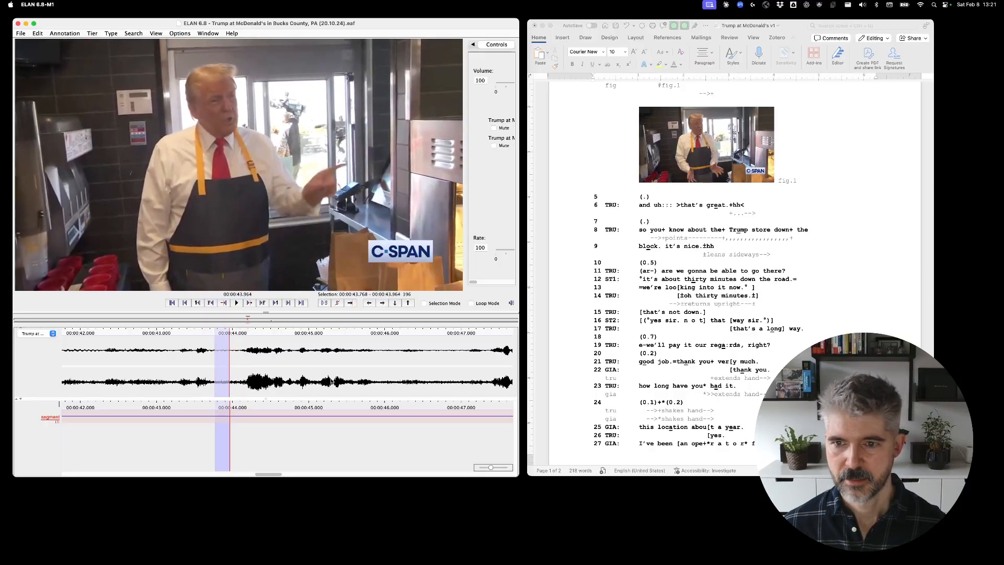
# Step: Return to the Word transcript and insert a "#" marker directly after the micropause "(.)" in line 7
pyautogui.click(680, 222)
pyautogui.moveTo(638, 222); pyautogui.dragTo(650, 224)
pyautogui.click(651, 224)
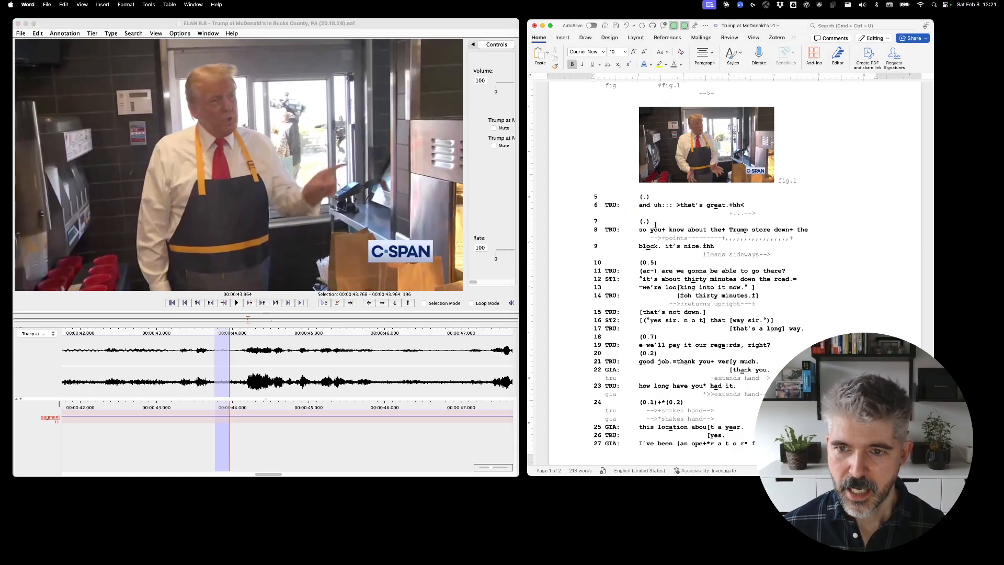
pyautogui.write('#')
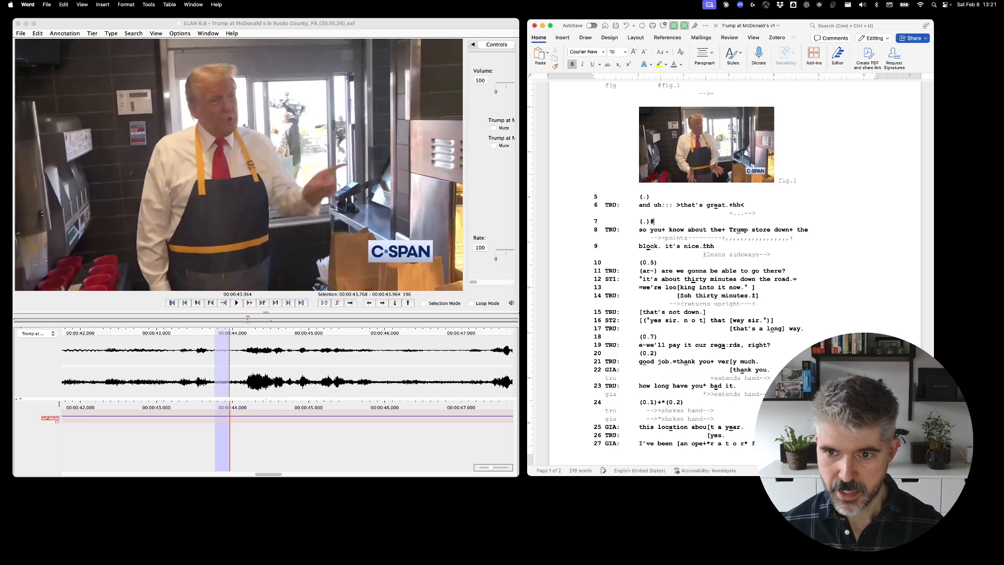
pyautogui.moveTo(650, 223); pyautogui.dragTo(654, 222)
pyautogui.click(653, 222)
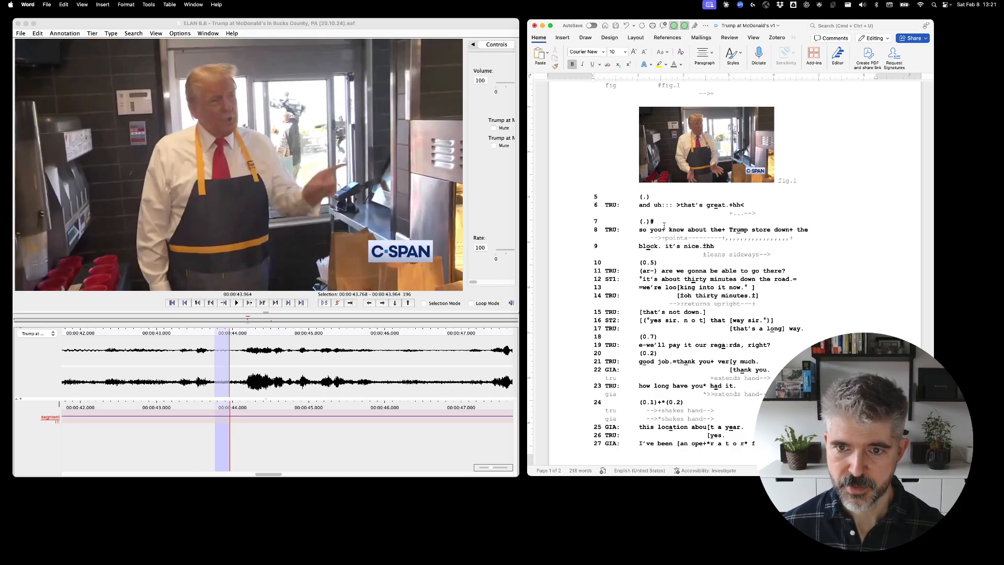
# Step: Add a "fig" line below line 7 with "#fig.2" aligned under the marker, formatted as non-bold grey text
pyautogui.press('Return')
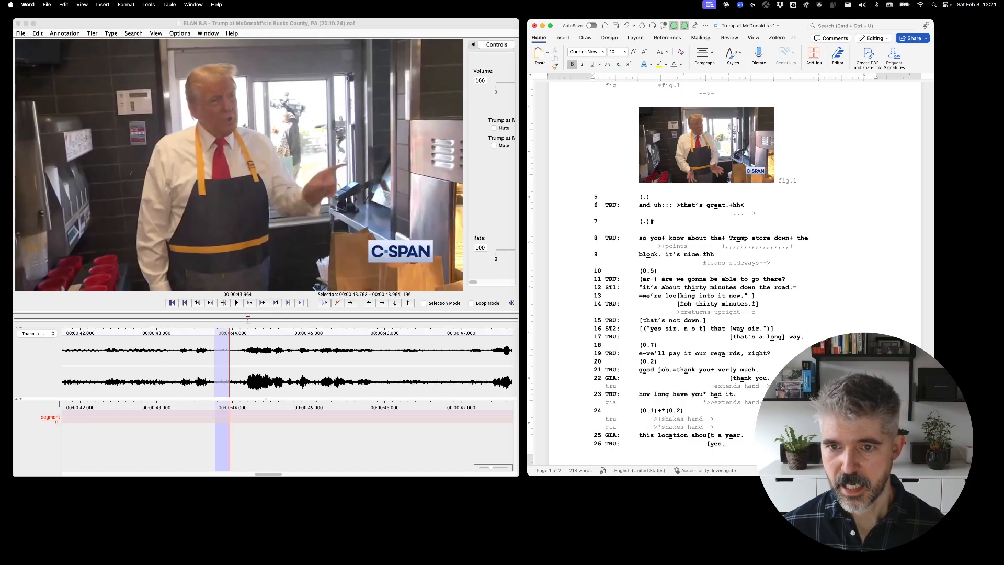
pyautogui.write('gi')
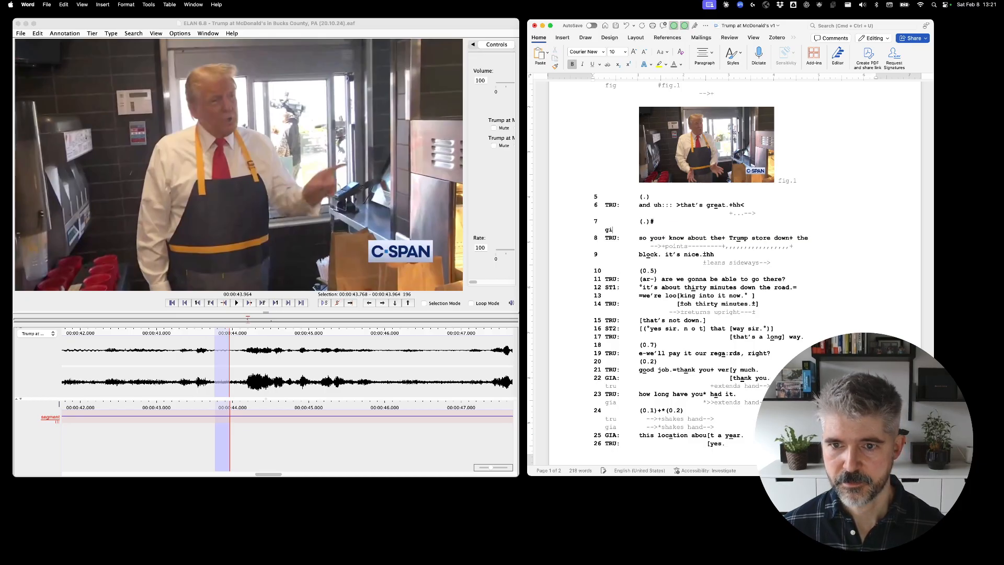
pyautogui.write('ig ')
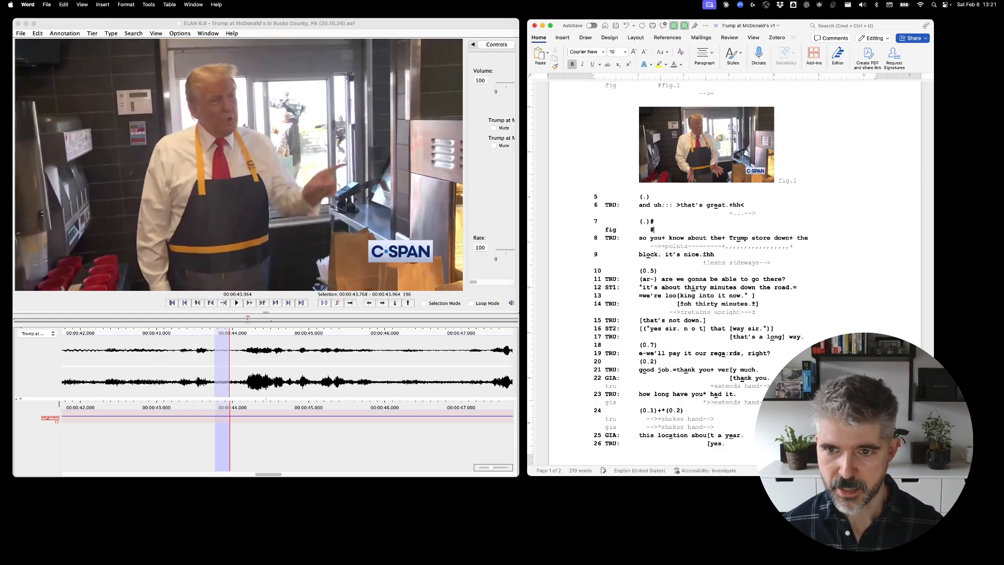
pyautogui.write('#fig.2')
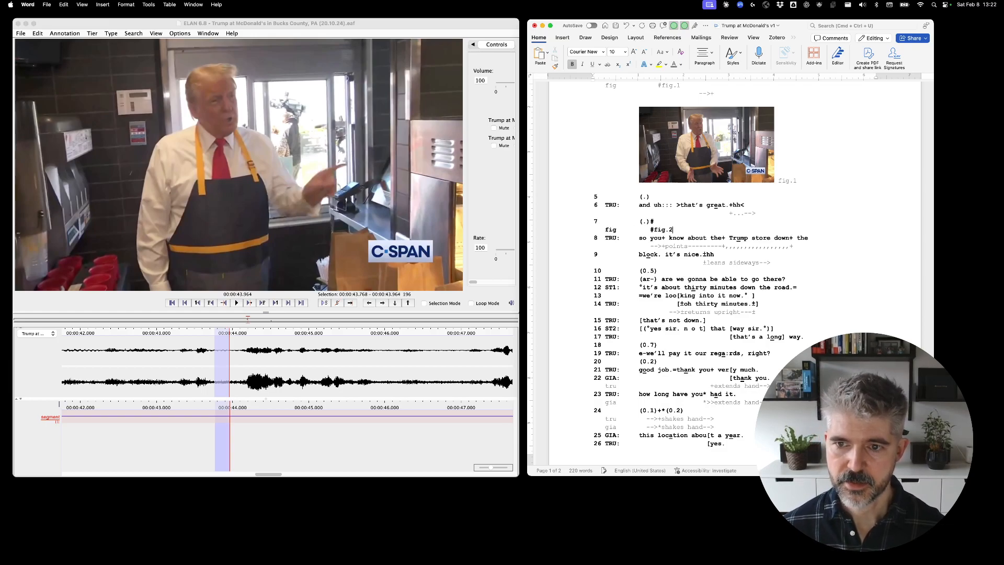
pyautogui.click(581, 231)
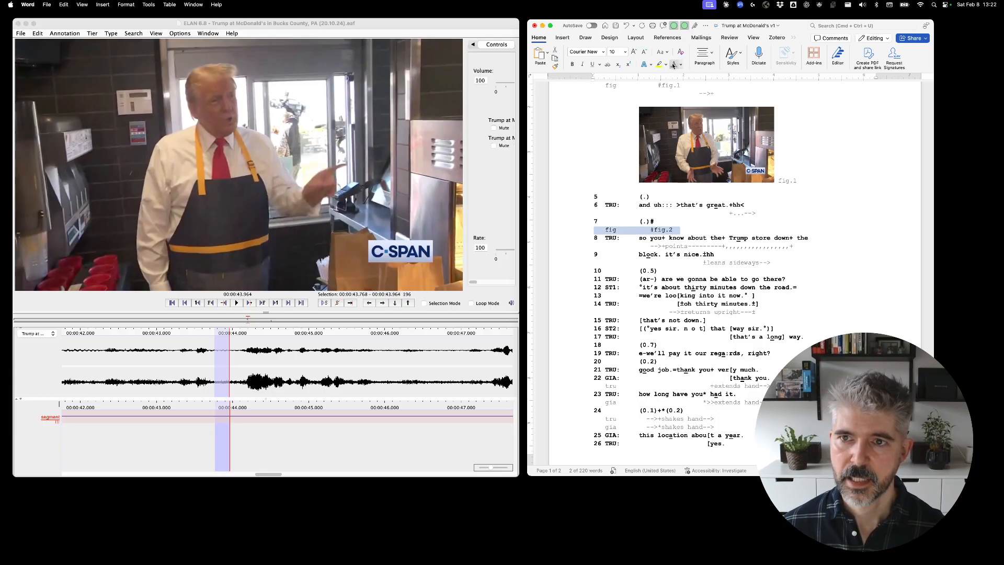
pyautogui.click(685, 229)
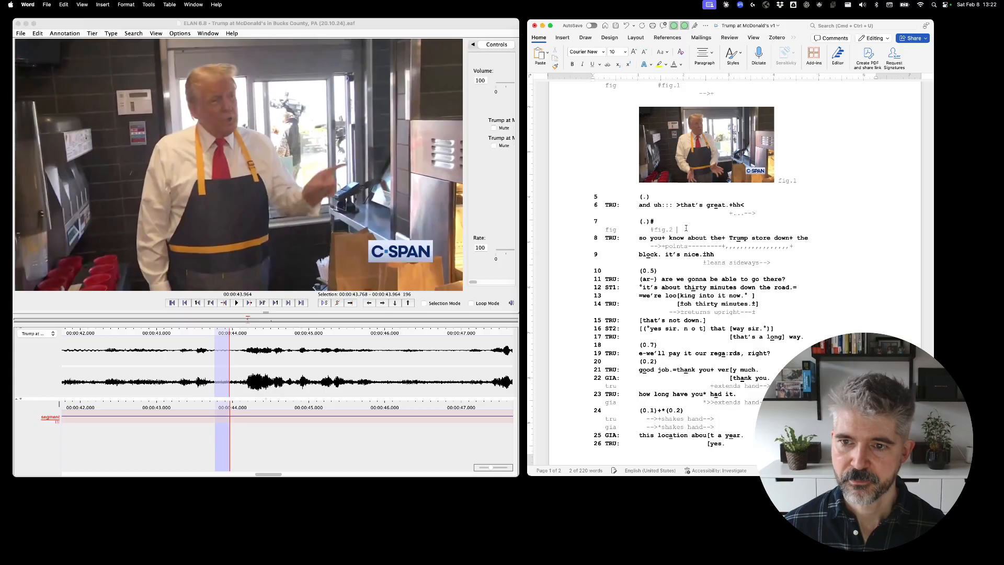
# Step: Insert three blank lines above transcript line 9 and paste the captured video frame there
pyautogui.scroll(-1, 685, 227)
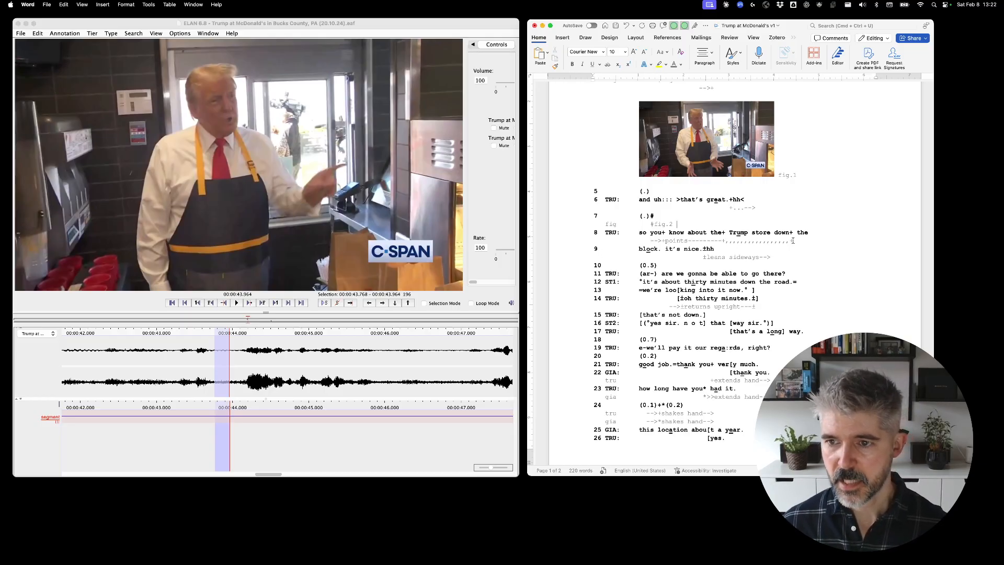
pyautogui.click(593, 250)
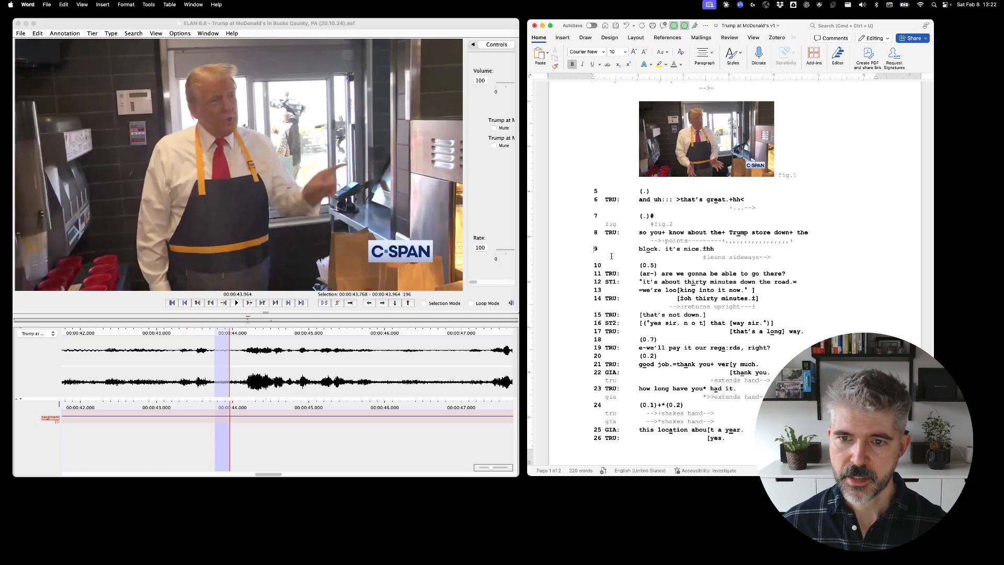
pyautogui.press('Return')
pyautogui.press('Return')
pyautogui.press('Return')
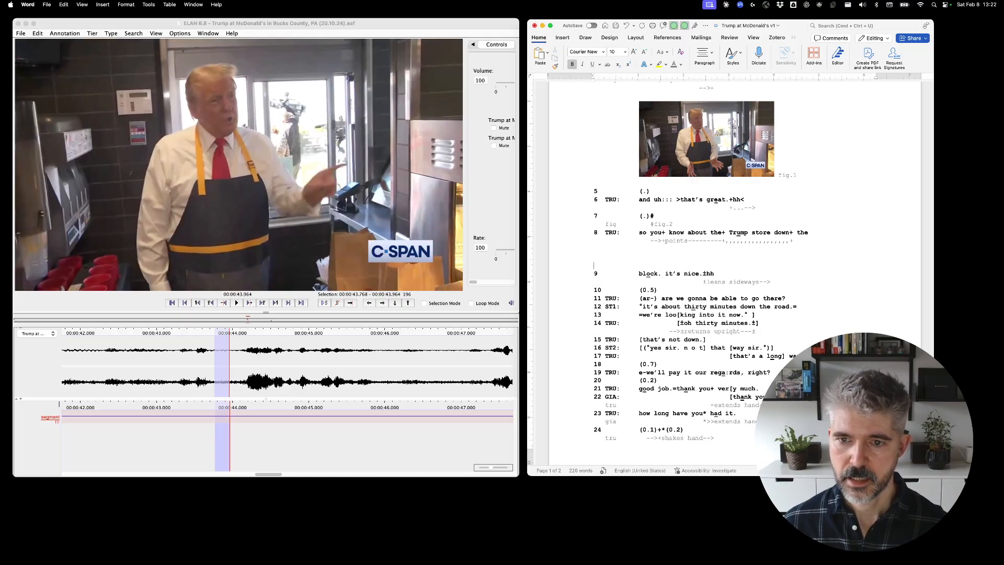
pyautogui.press('super+v')
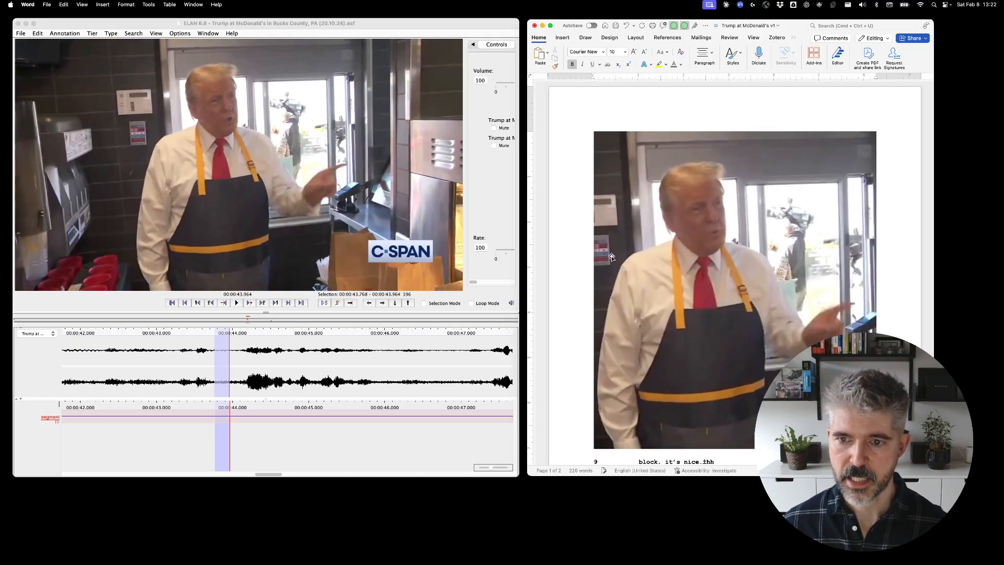
# Step: Set the pasted video frame's width to 2 inches, keeping its proportions
pyautogui.click(791, 38)
pyautogui.click(798, 51)
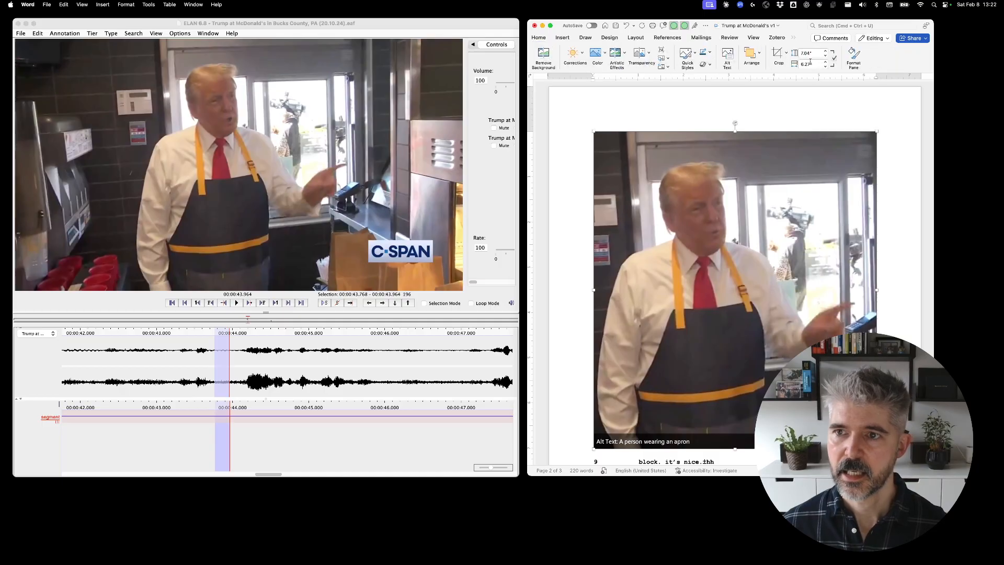
pyautogui.moveTo(814, 63); pyautogui.dragTo(798, 64)
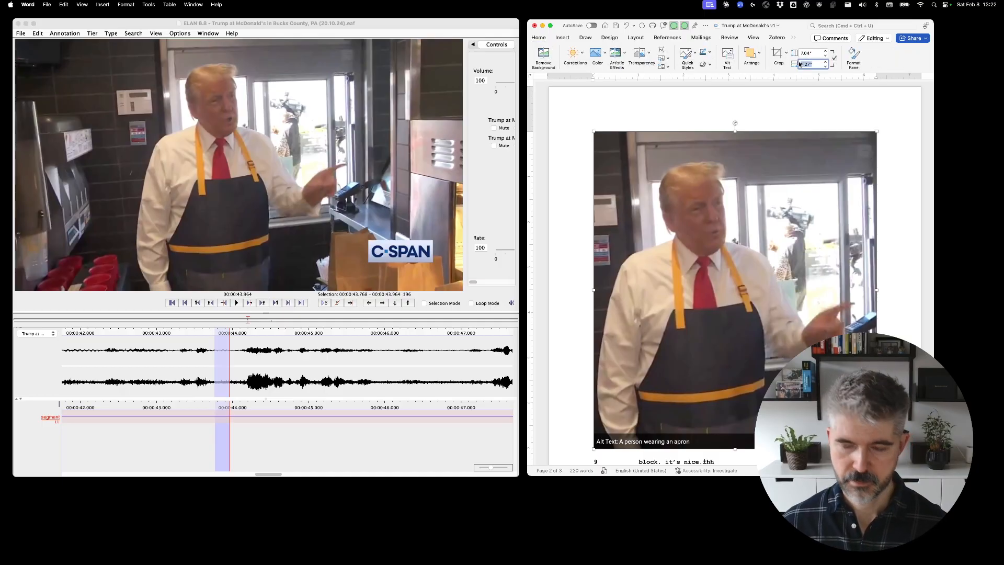
pyautogui.write('2')
pyautogui.press('Return')
pyautogui.scroll(2, 776, 189)
pyautogui.scroll(10, 777, 190)
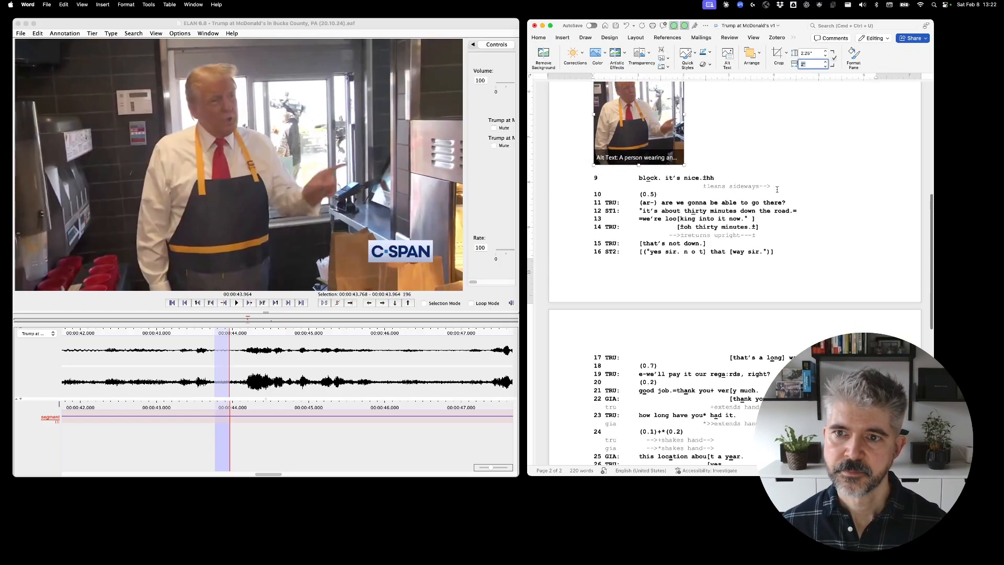
pyautogui.scroll(4, 775, 190)
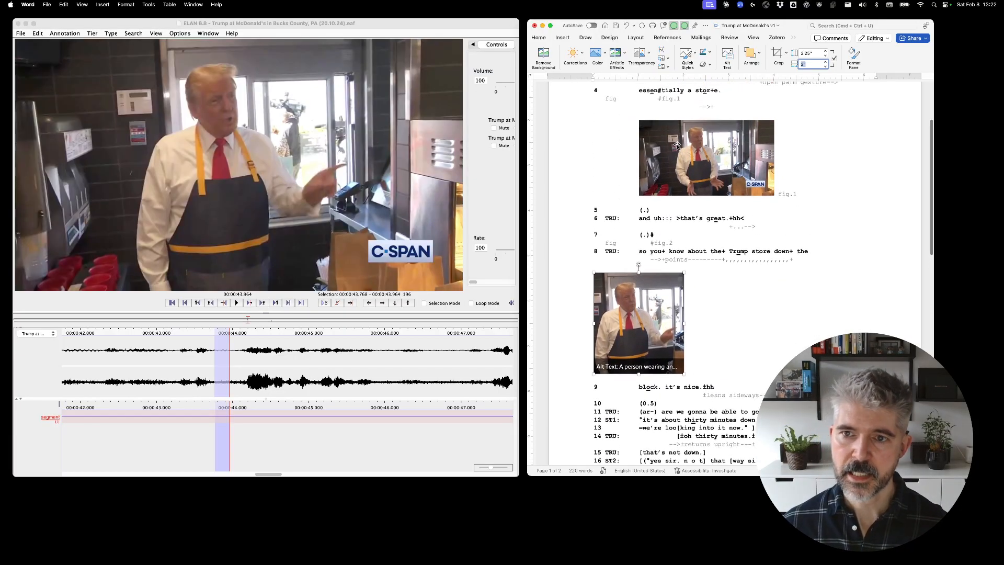
# Step: Set the height of the fig.1 picture and of the newly pasted frame below line 8 to 1.7 inches
pyautogui.click(681, 154)
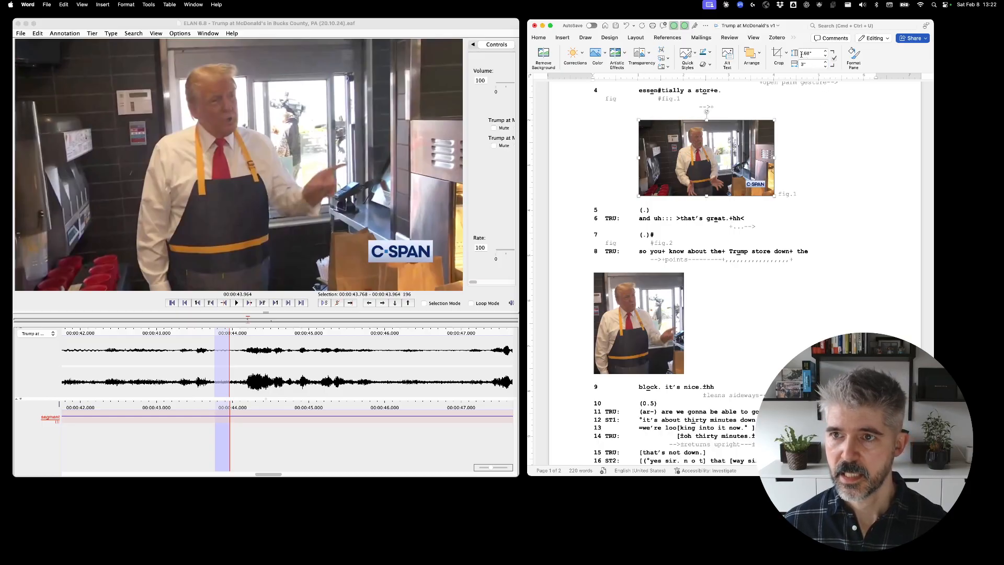
pyautogui.click(826, 52)
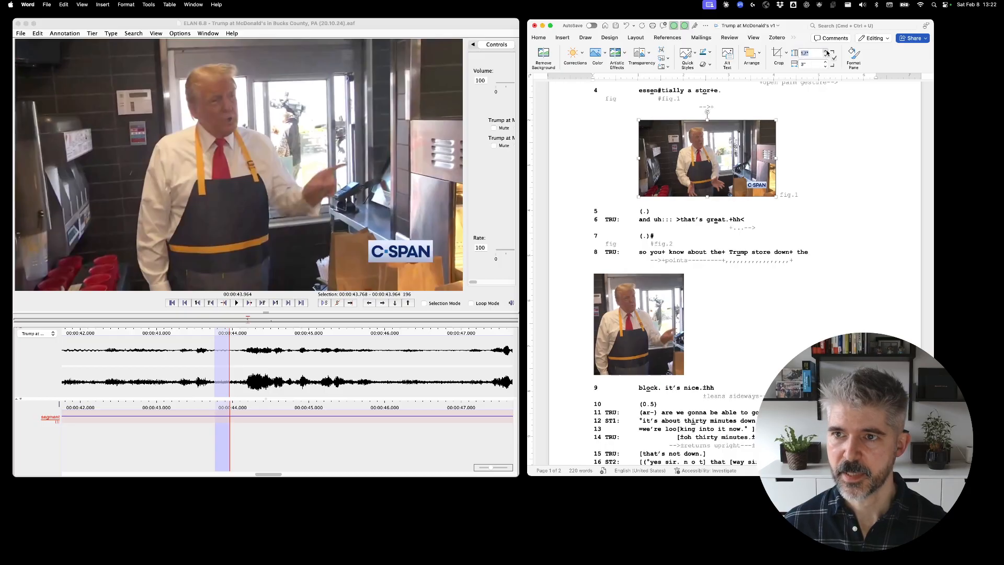
pyautogui.click(653, 301)
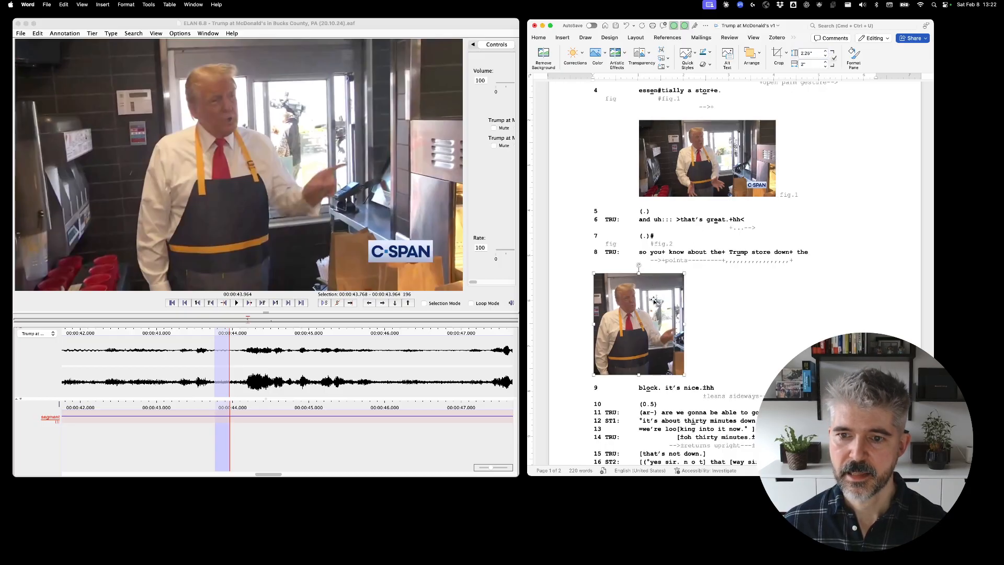
pyautogui.click(826, 55)
pyautogui.click(826, 56)
pyautogui.click(826, 55)
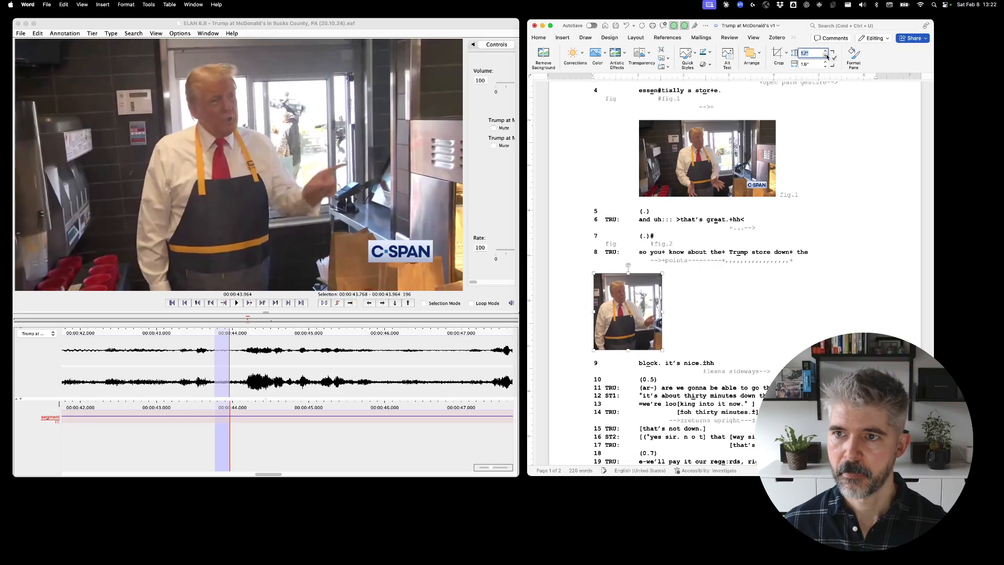
# Step: Indent the new frame to align with the transcript text and label it "2" beside its lower edge in non-bold grey text
pyautogui.click(674, 322)
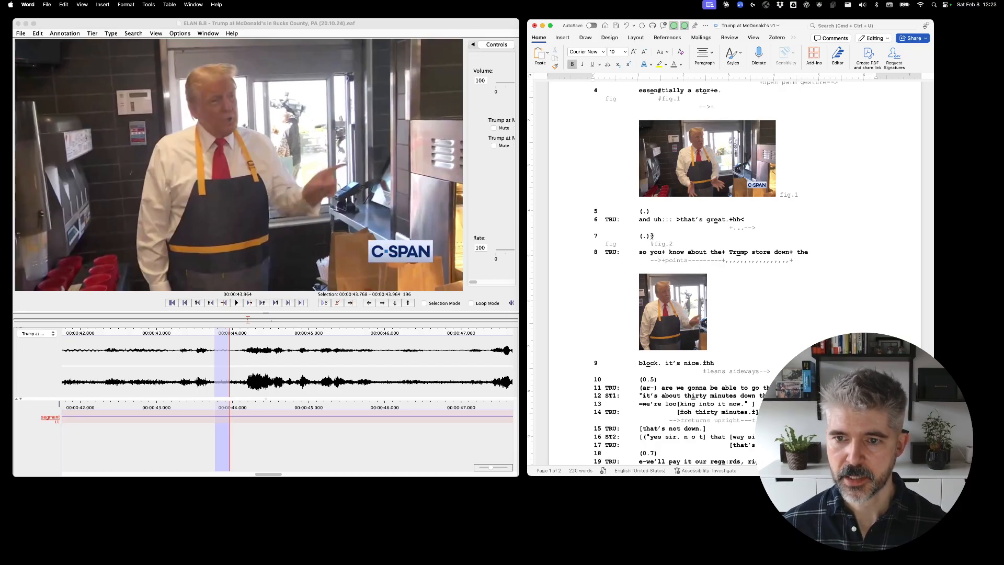
pyautogui.click(725, 343)
pyautogui.write('2')
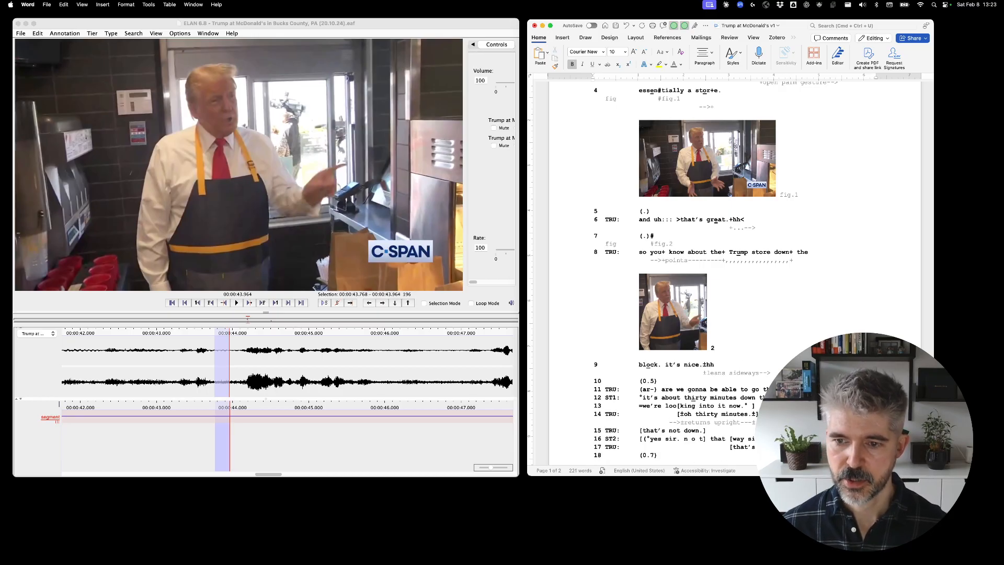
pyautogui.click(559, 345)
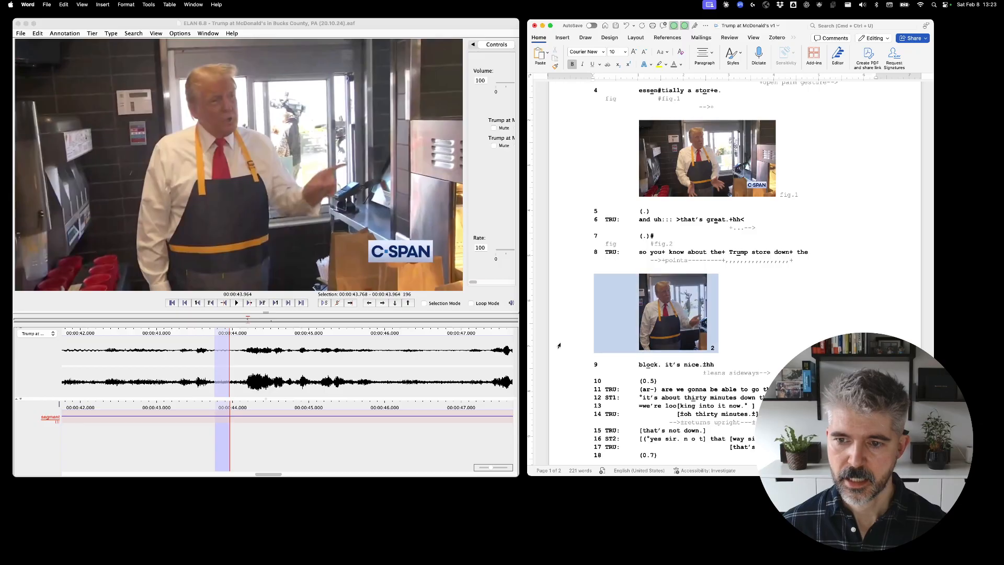
pyautogui.click(572, 63)
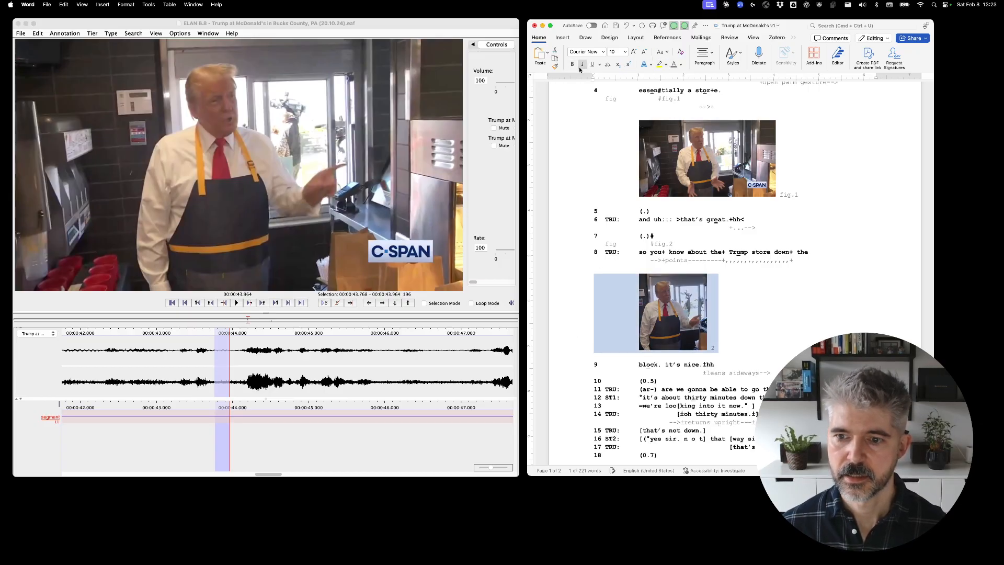
pyautogui.click(717, 355)
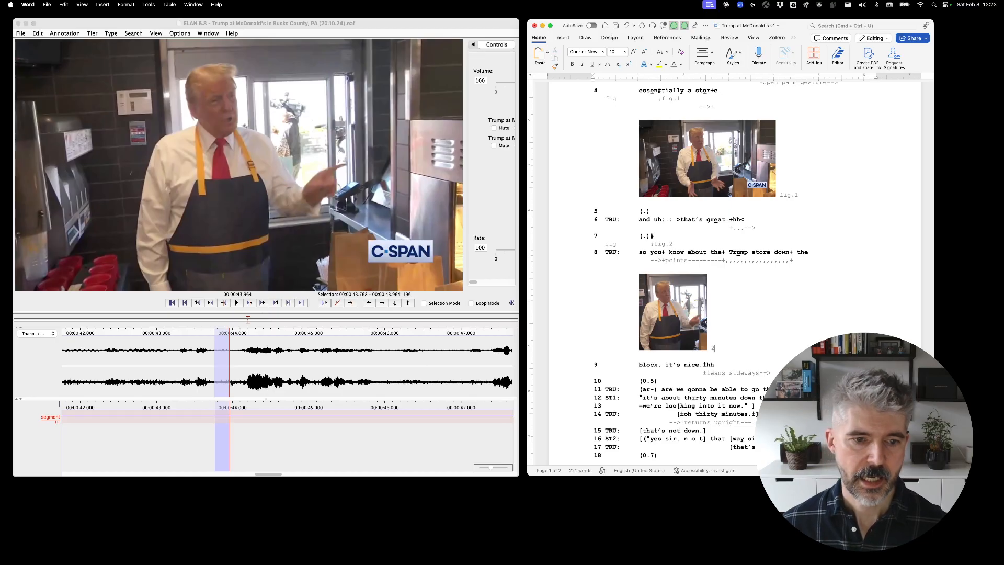
# Step: Play 44.103–44.371 s in ELAN to locate the extended point, and insert a "#" marker directly after "know" in transcript line 8 in Word
pyautogui.moveTo(229, 383); pyautogui.dragTo(262, 381)
pyautogui.click(324, 303)
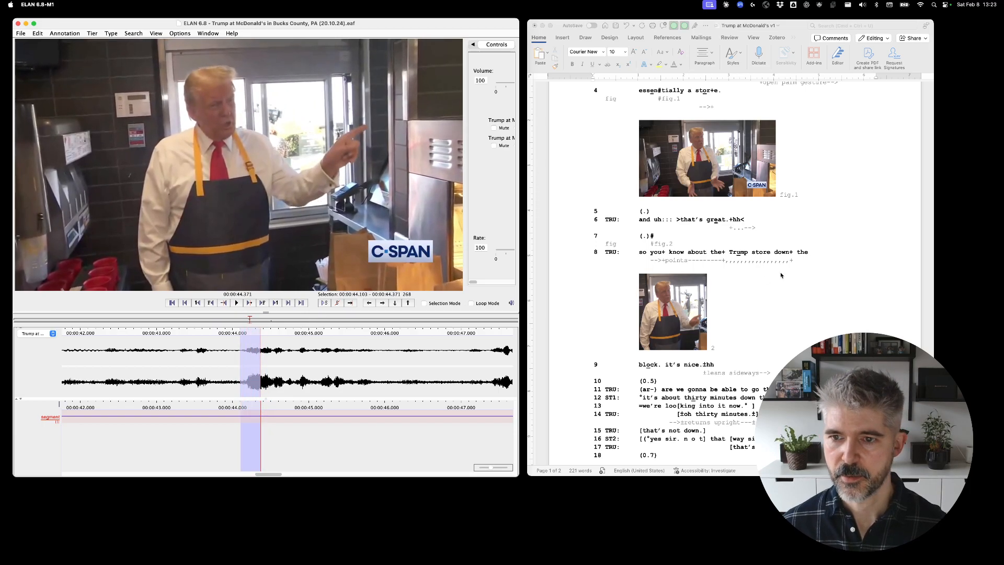
pyautogui.click(684, 253)
pyautogui.write('#')
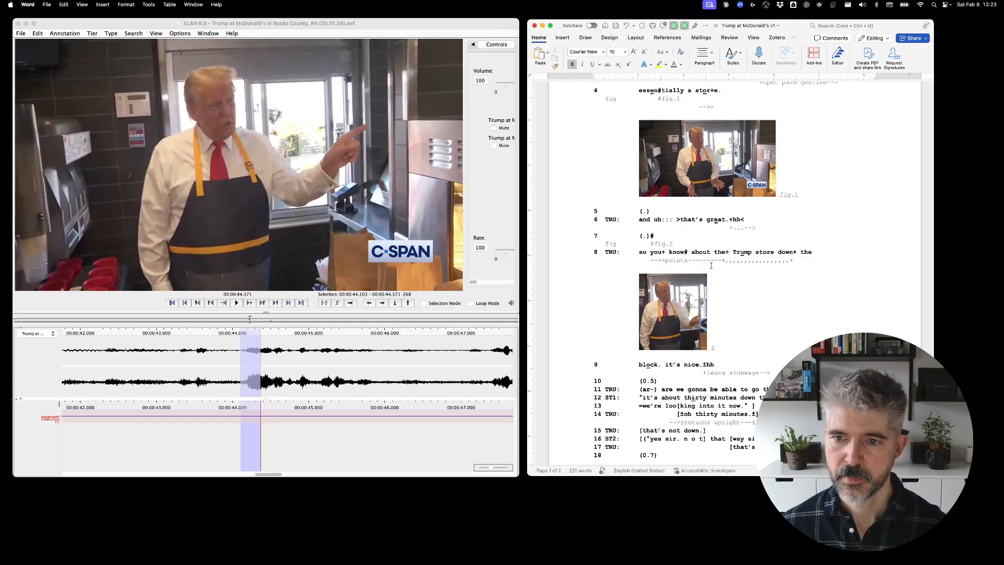
# Step: Add a "fig" line below the gesture line of line 8, with "#fig.3" aligned under the new marker
pyautogui.click(797, 259)
pyautogui.press('Return')
pyautogui.write('fig #')
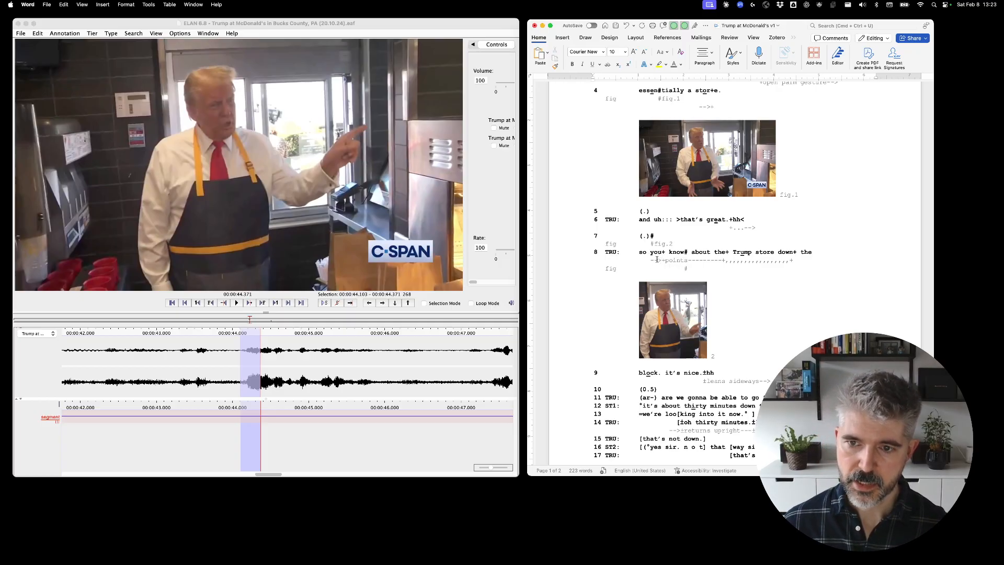
pyautogui.moveTo(650, 260); pyautogui.dragTo(675, 259)
pyautogui.click(684, 255)
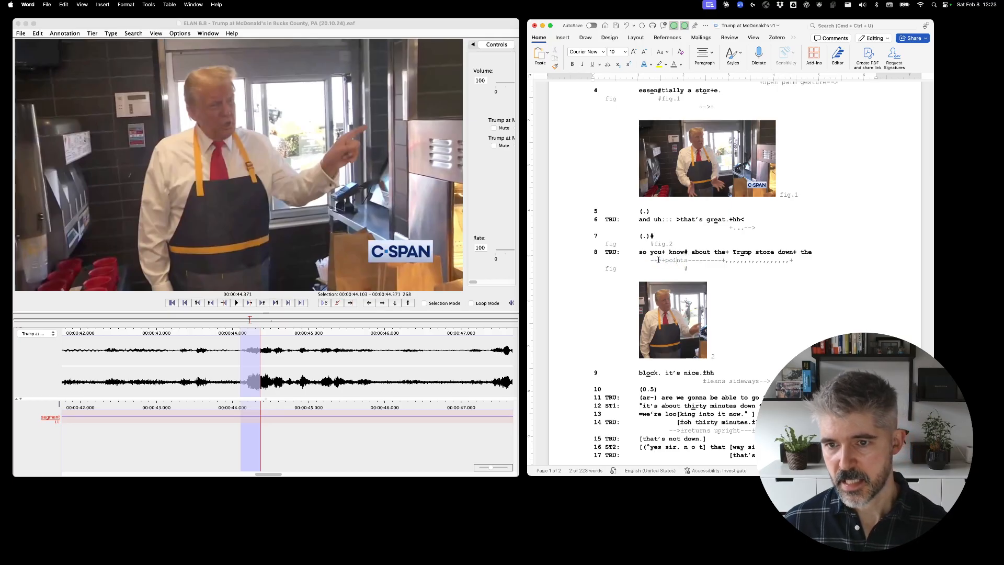
pyautogui.moveTo(651, 259); pyautogui.dragTo(686, 260)
pyautogui.click(686, 269)
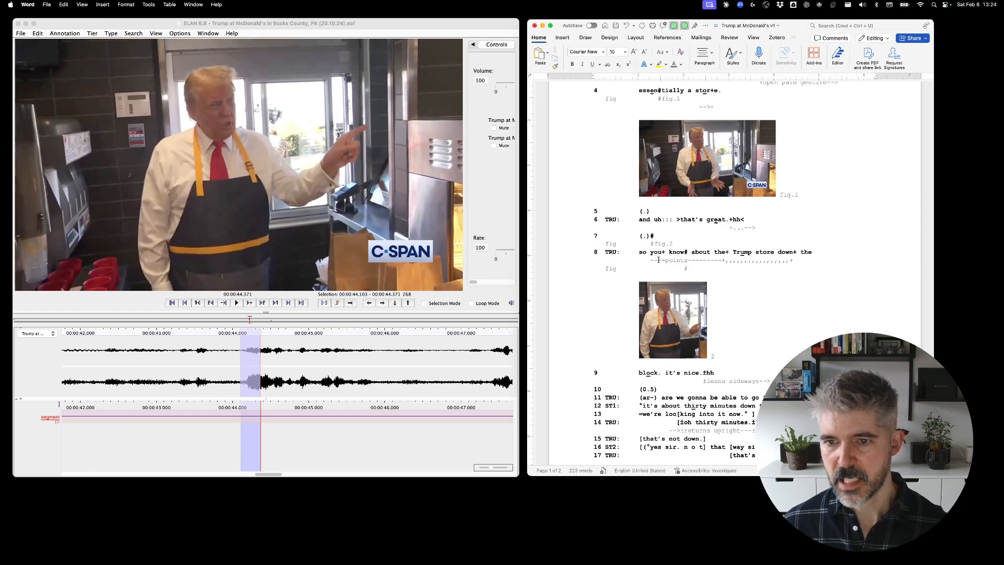
pyautogui.moveTo(650, 260); pyautogui.dragTo(680, 261)
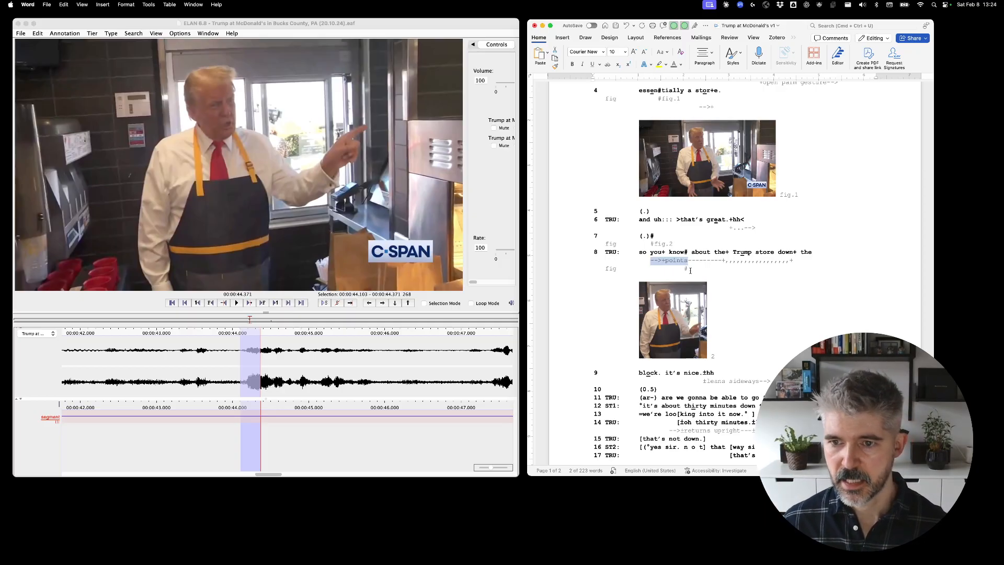
pyautogui.click(690, 269)
pyautogui.write('fig.3')
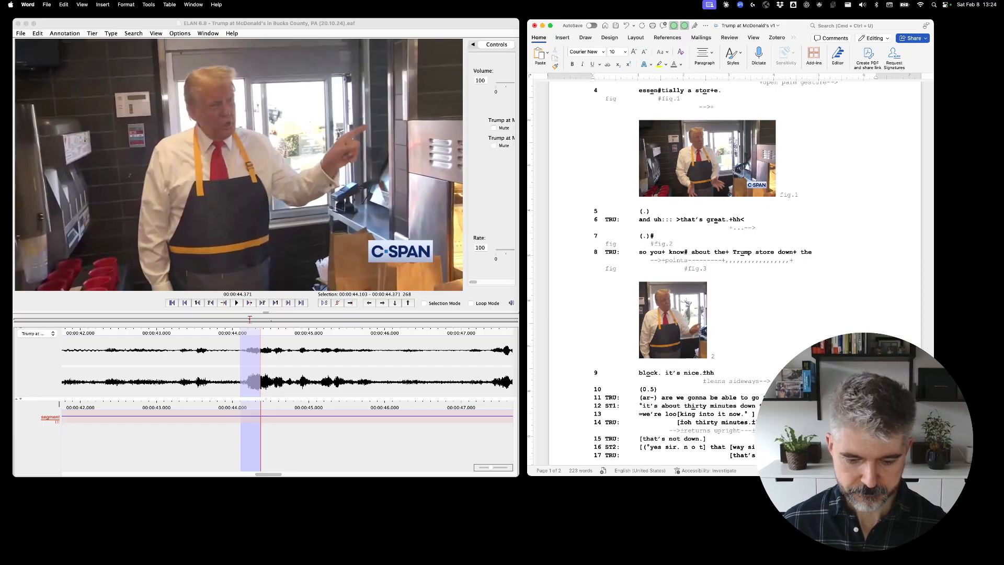
# Step: Capture a screenshot of the video frame cropped to the outstretched arm and pointing hand
pyautogui.press('super+shift+5')
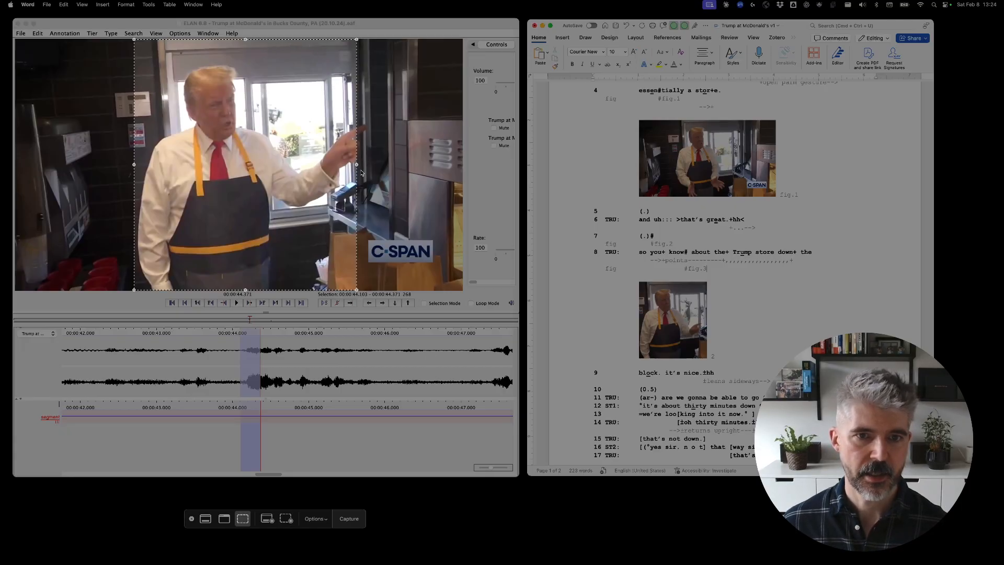
pyautogui.moveTo(358, 164); pyautogui.dragTo(411, 165)
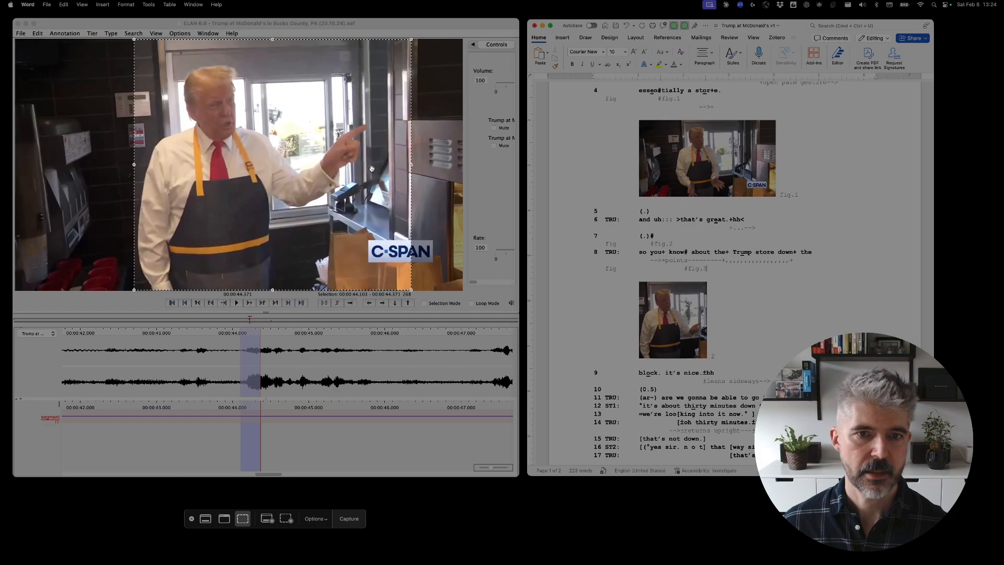
pyautogui.moveTo(135, 164); pyautogui.dragTo(268, 164)
pyautogui.moveTo(411, 164); pyautogui.dragTo(415, 164)
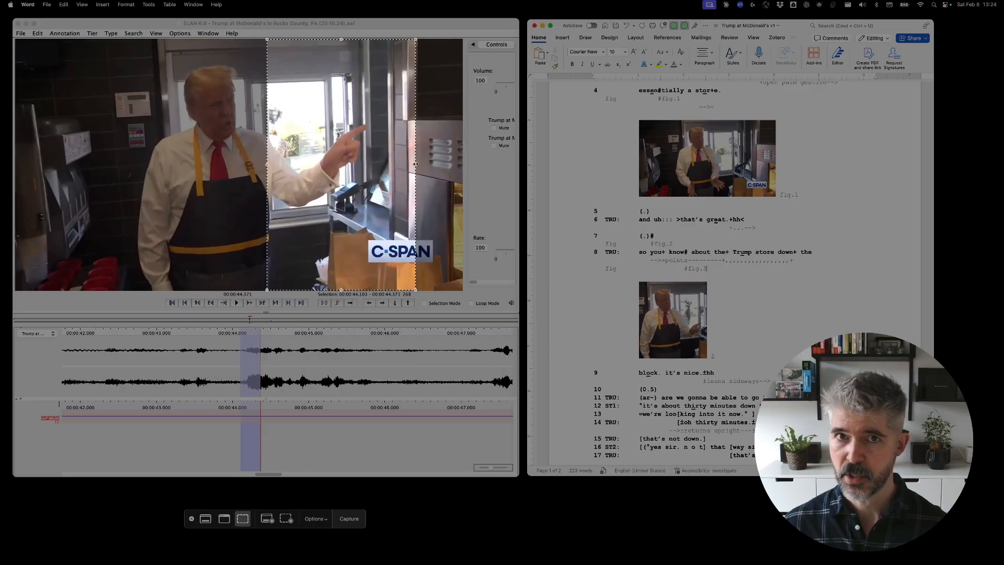
pyautogui.click(342, 522)
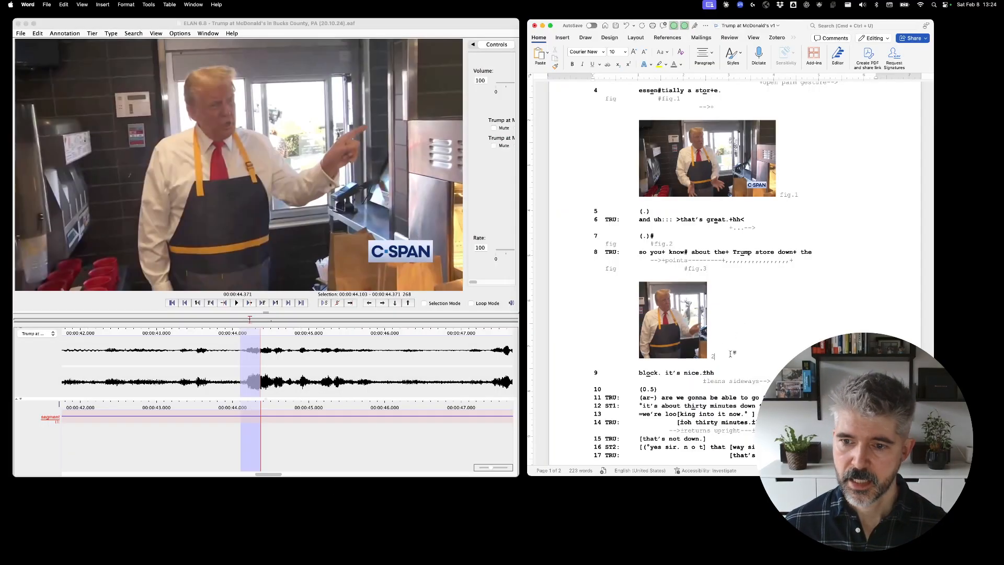
# Step: Paste the captured frame beside the second figure and set its height to 1.7 inches
pyautogui.press('super+v')
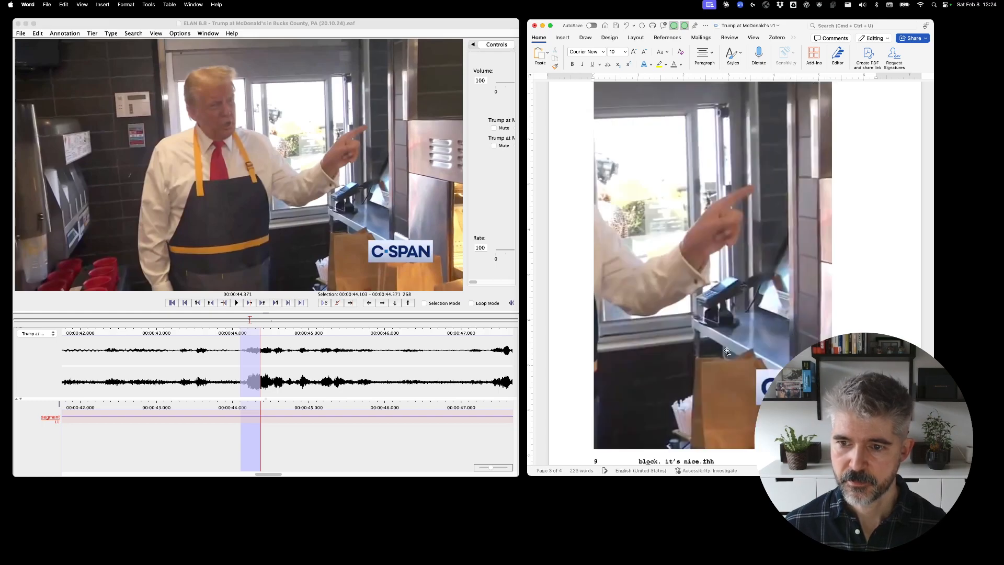
pyautogui.click(721, 315)
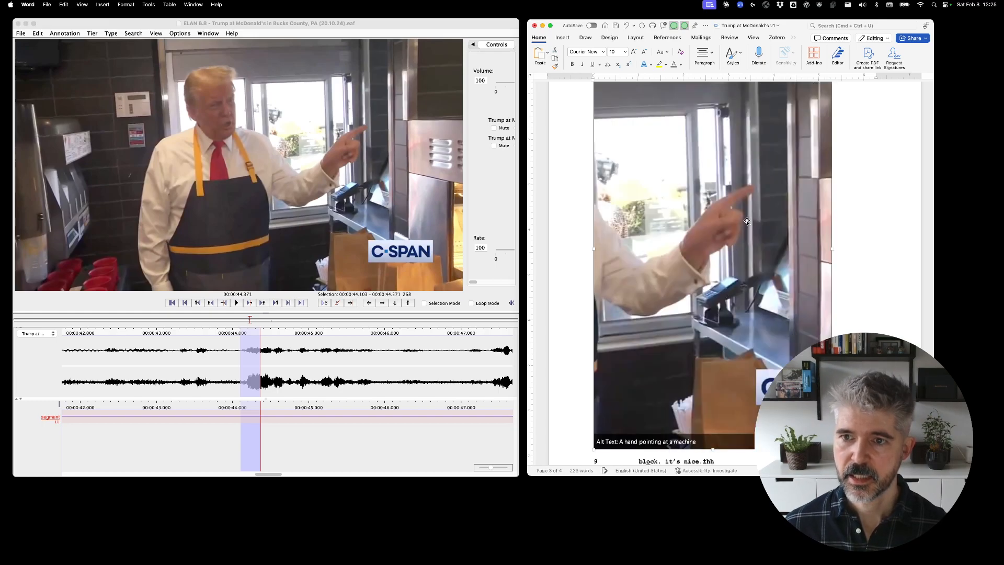
pyautogui.click(793, 37)
pyautogui.click(805, 55)
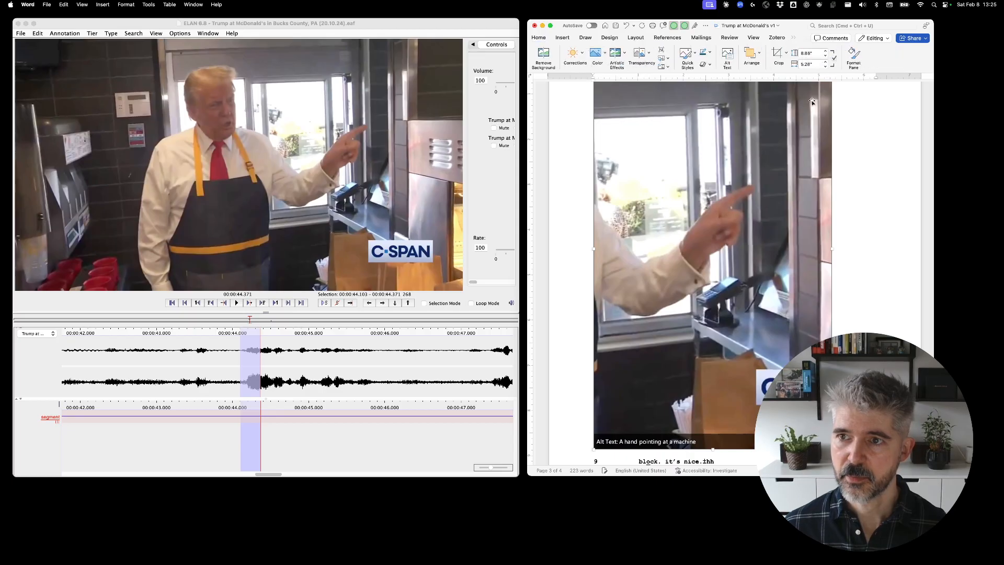
pyautogui.click(814, 52)
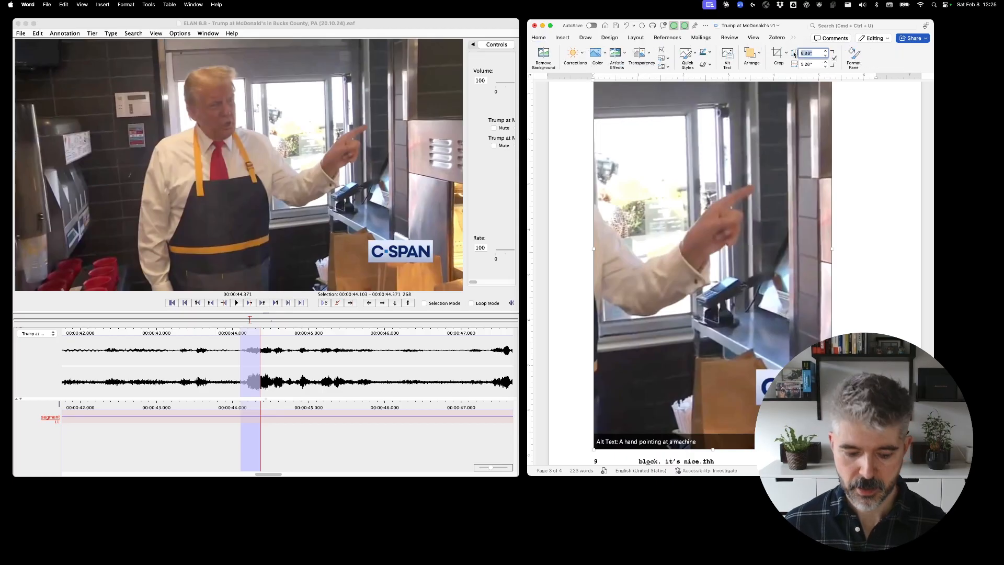
pyautogui.write('1.7')
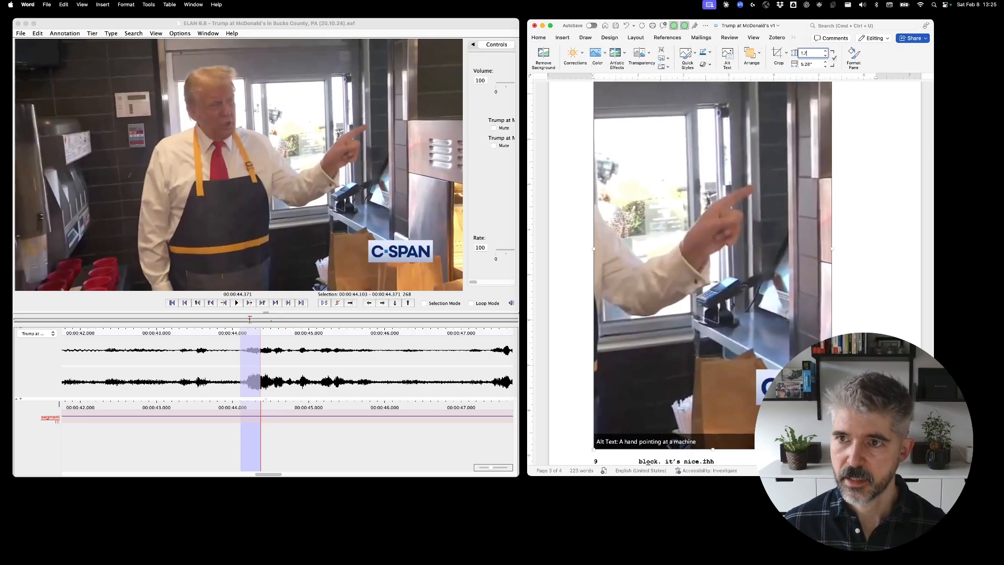
pyautogui.press('Return')
pyautogui.scroll(5, 812, 283)
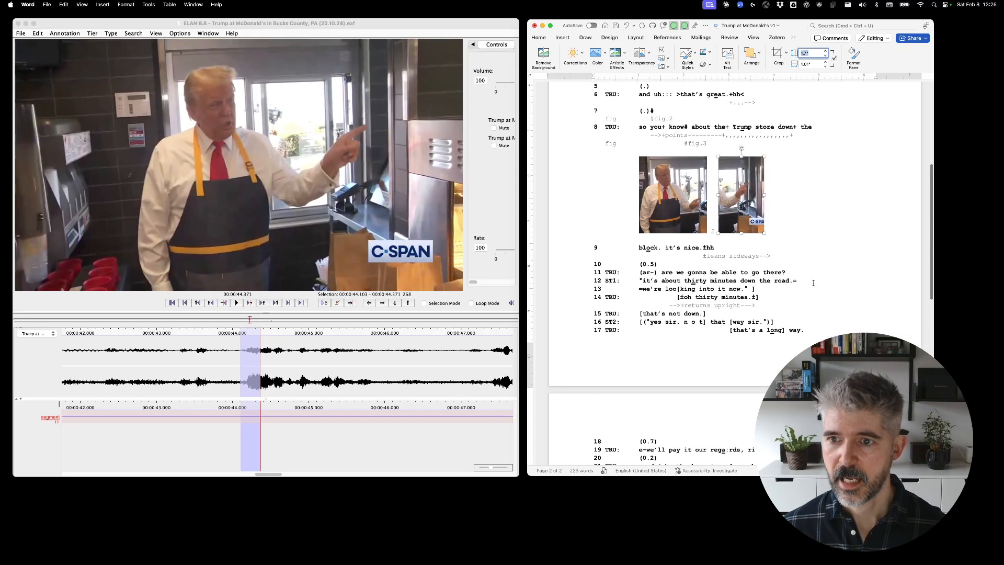
pyautogui.scroll(1, 813, 282)
# Step: Label the pointing-hand picture "3" beside its lower edge
pyautogui.click(793, 255)
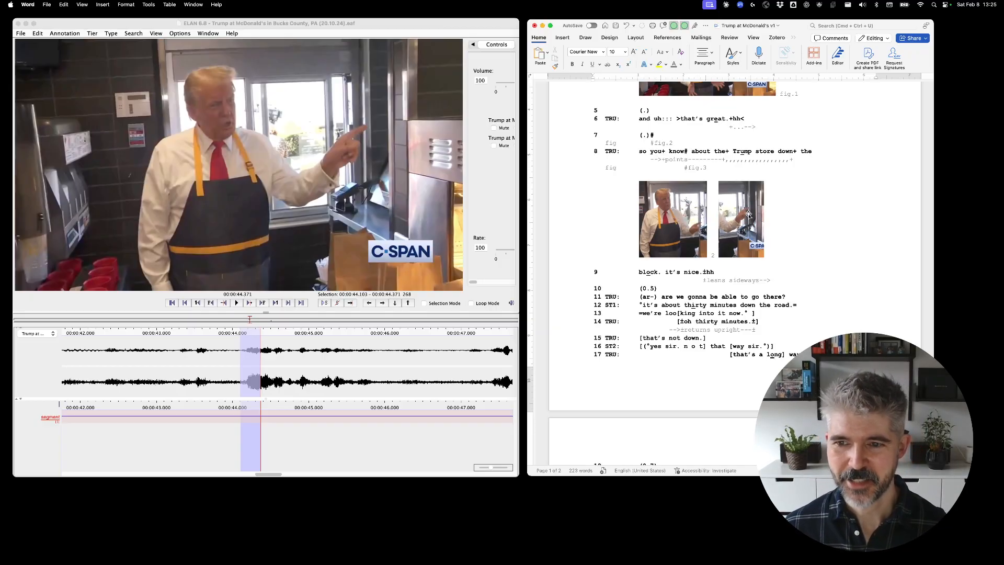
pyautogui.click(761, 240)
pyautogui.write('3')
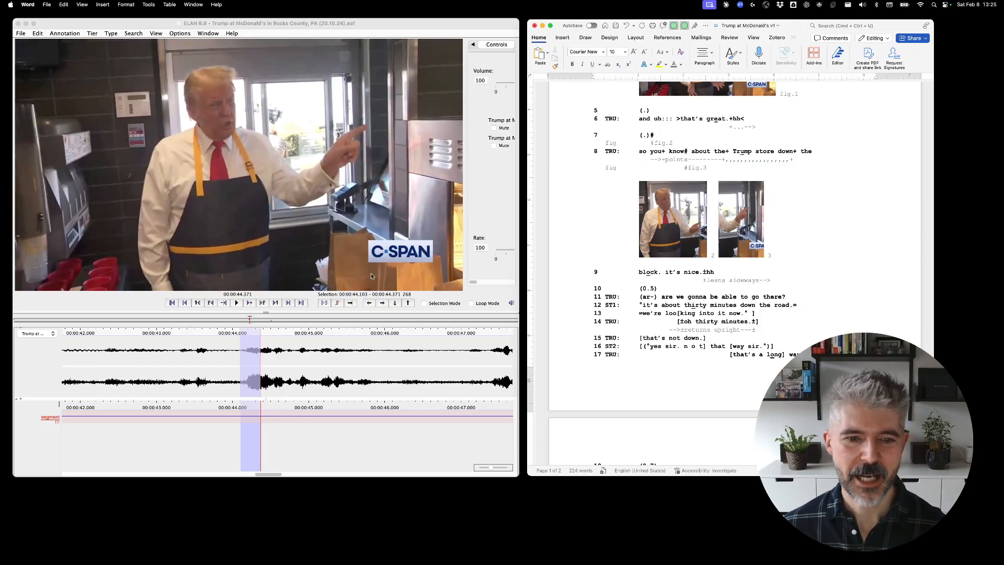
# Step: Select and play the 00:00:44.366–00:00:44.835 stretch in ELAN, and insert a non-underlined "#" after "Tru" in line 8 of the Word transcript
pyautogui.moveTo(261, 383); pyautogui.dragTo(296, 383)
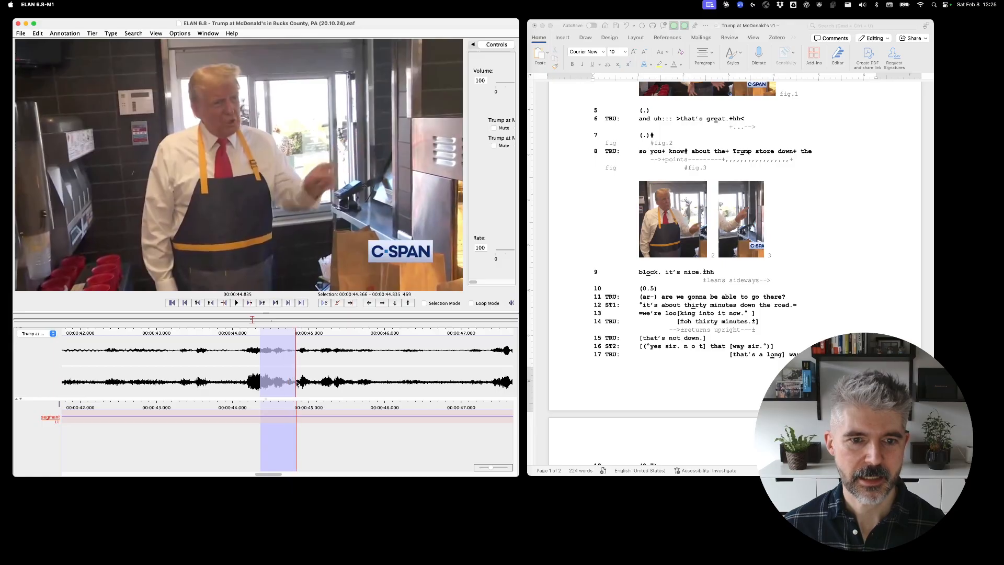
pyautogui.click(321, 303)
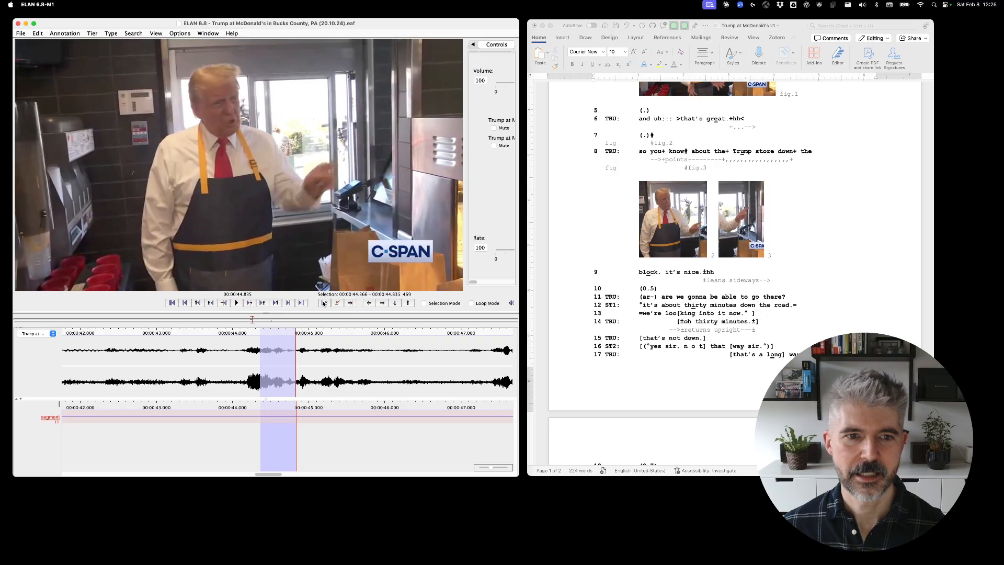
pyautogui.click(759, 175)
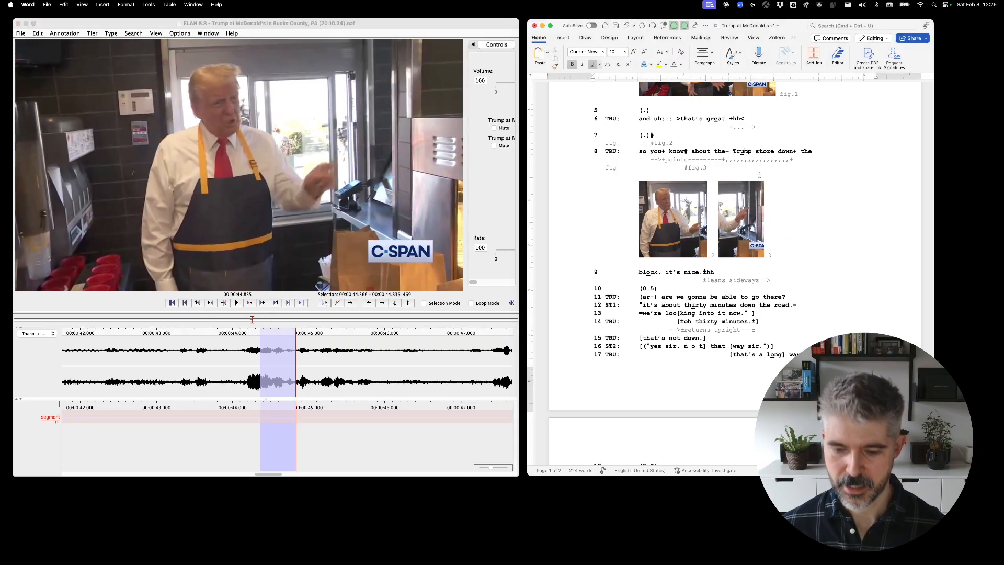
pyautogui.write('#')
pyautogui.hotkey('shift', 'Left')
pyautogui.press('super+u')
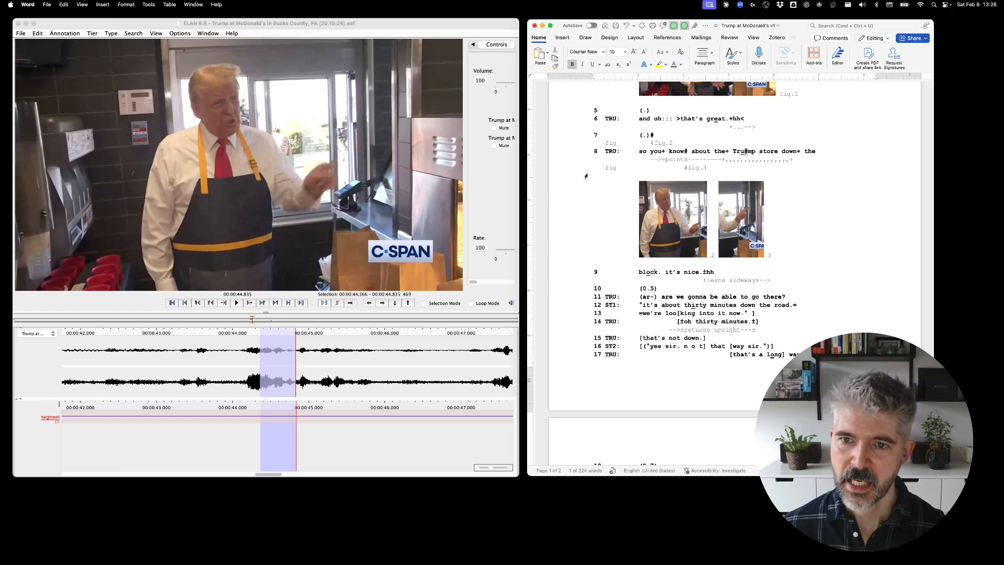
# Step: Add "#fig.4" to the "fig" line below line 8, aligned under the new "#" marker in "Tru#mp"
pyautogui.click(564, 169)
pyautogui.click(711, 167)
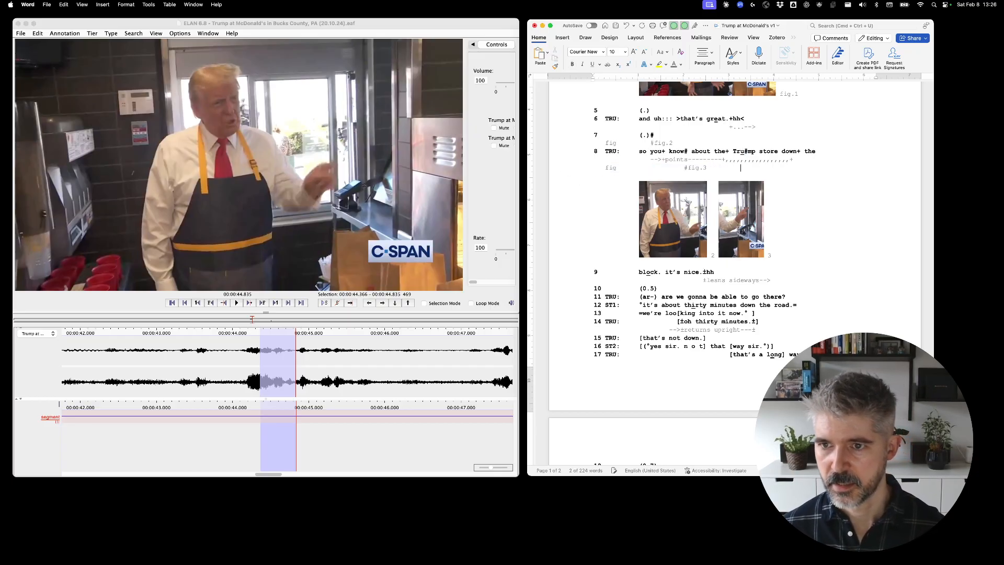
pyautogui.write('#fig.4')
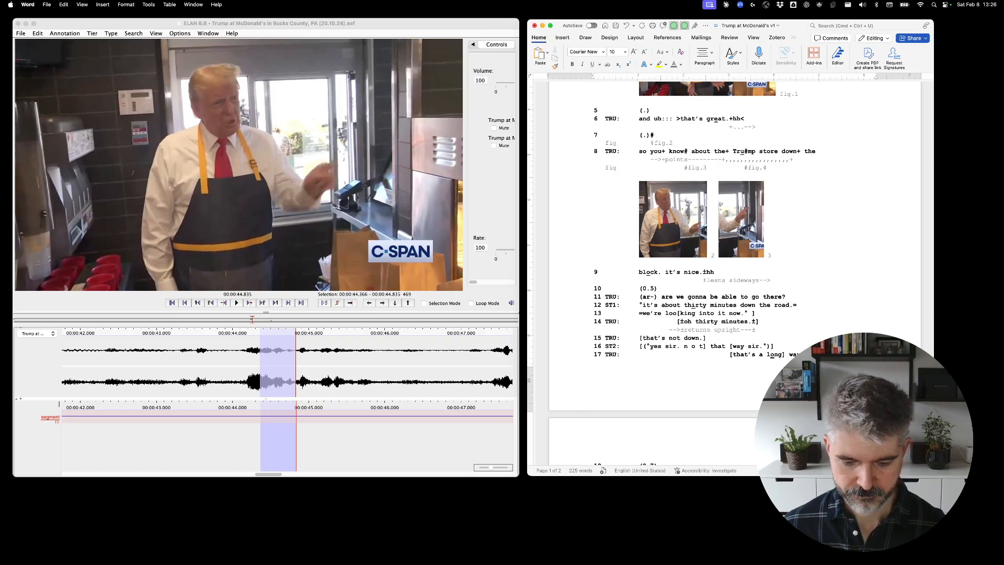
# Step: Capture a screenshot of the video frame cropped to the retracting arm and paste it beside the third figure
pyautogui.press('super+shift+5')
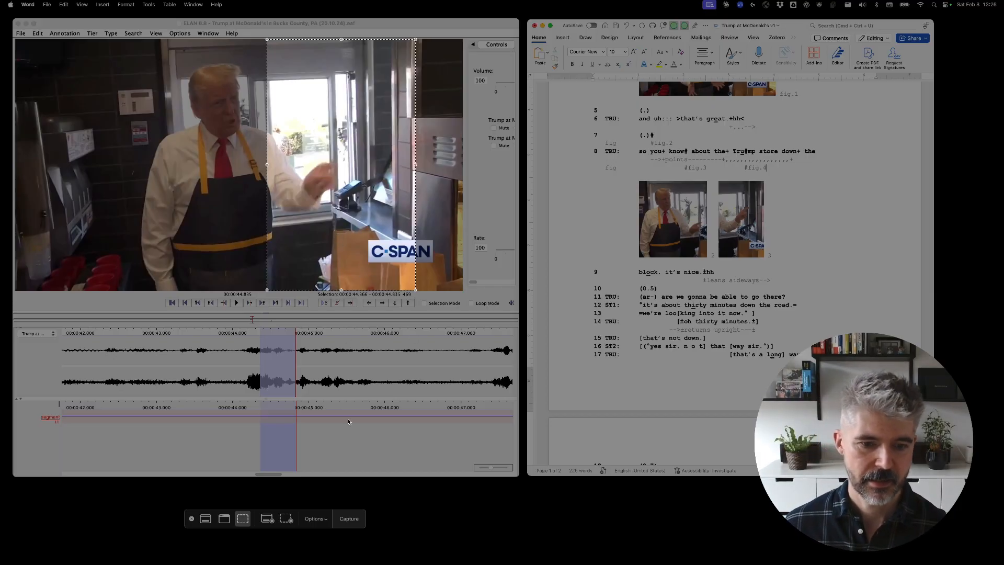
pyautogui.click(353, 521)
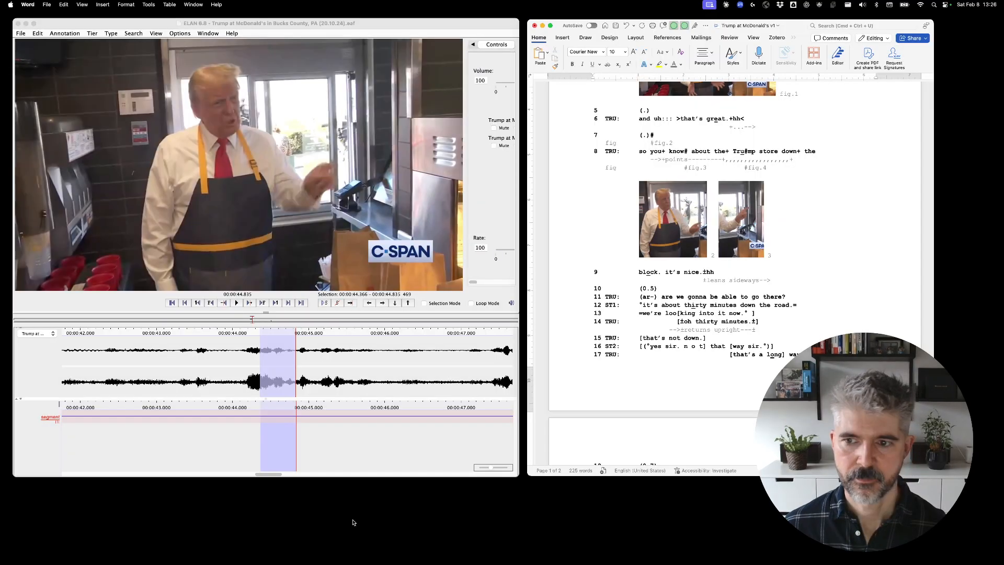
pyautogui.press('super+v')
pyautogui.click(774, 256)
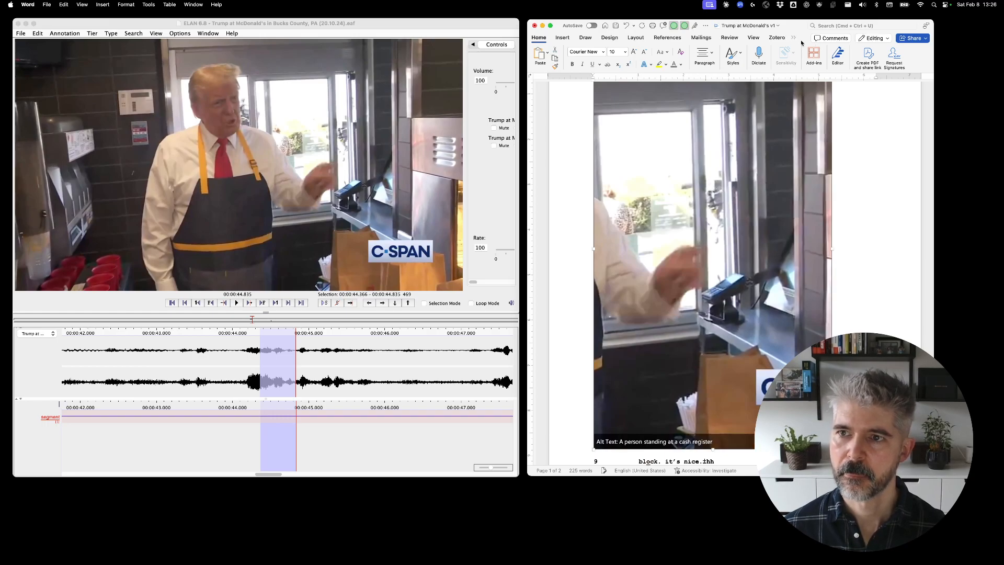
# Step: Set the height of the pasted retracting-arm picture to 1.7 inches
pyautogui.moveTo(817, 54); pyautogui.dragTo(791, 56)
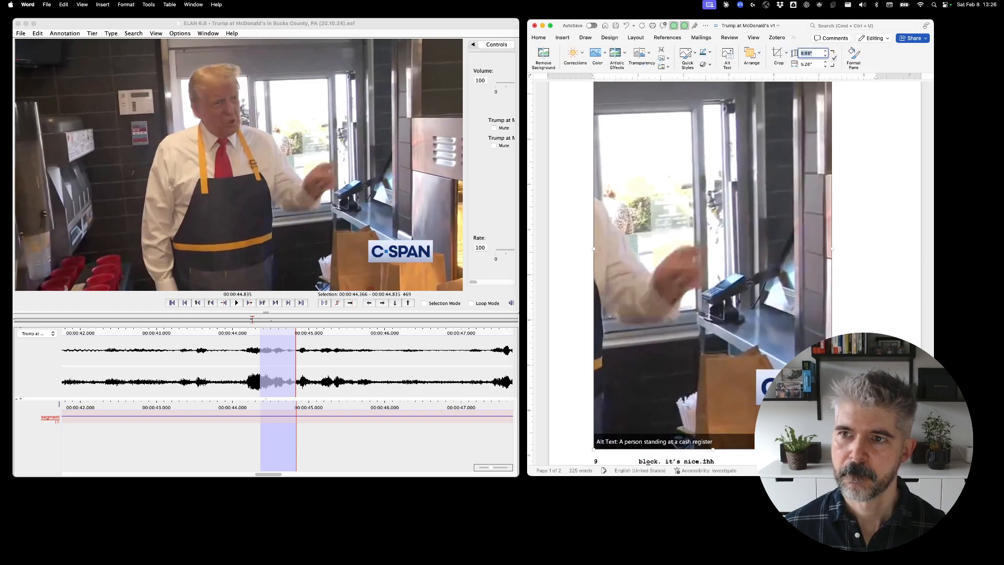
pyautogui.write('1.7')
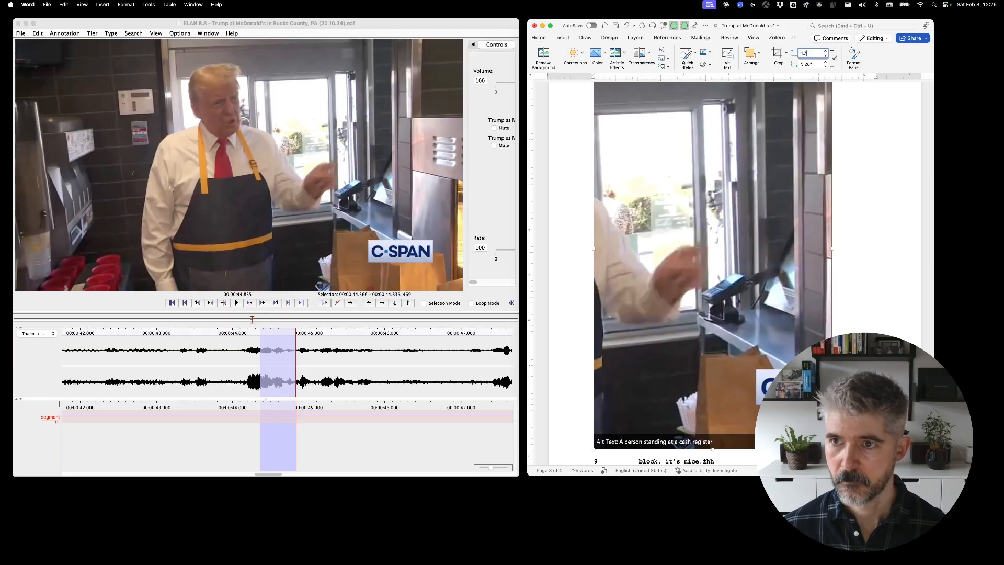
pyautogui.press('Return')
# Step: Label the retracting-arm picture "4" beside its lower edge
pyautogui.scroll(6, 781, 200)
pyautogui.scroll(3, 782, 201)
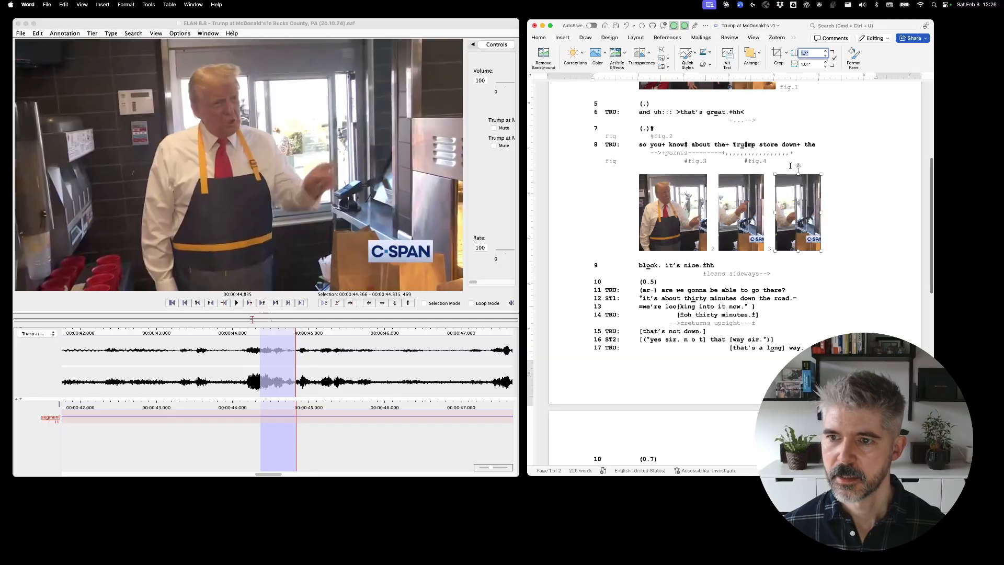
pyautogui.click(846, 223)
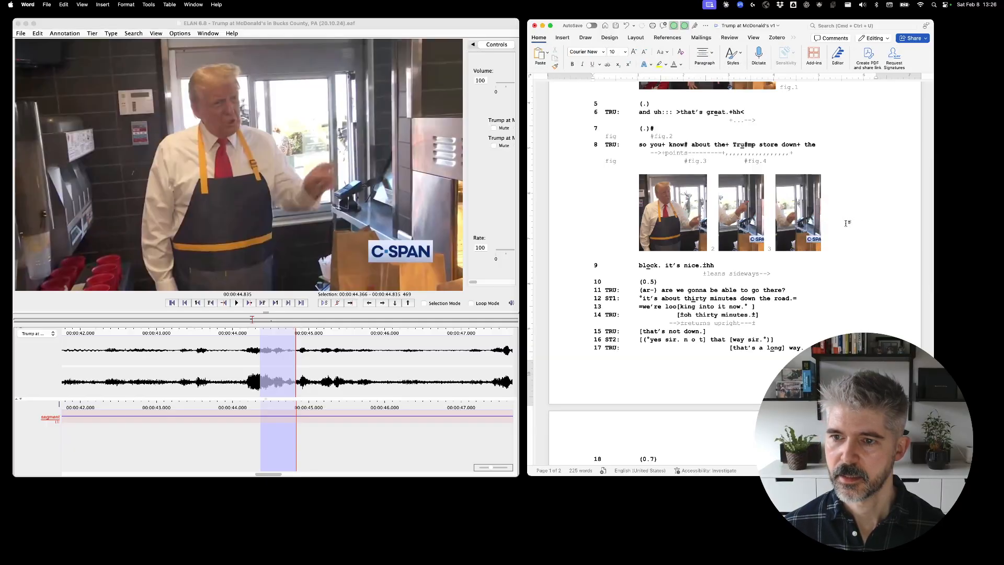
pyautogui.write('4')
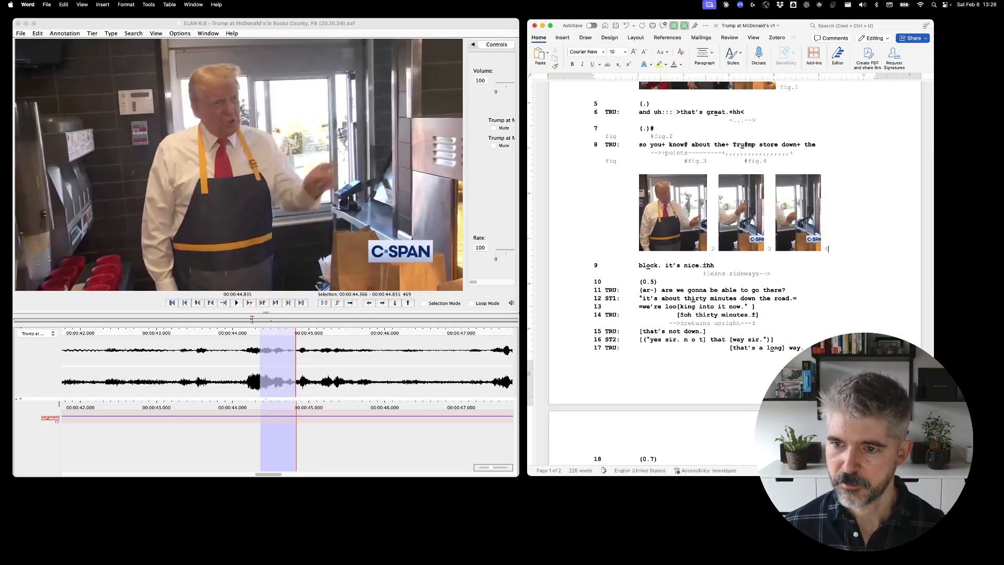
pyautogui.scroll(3, 720, 246)
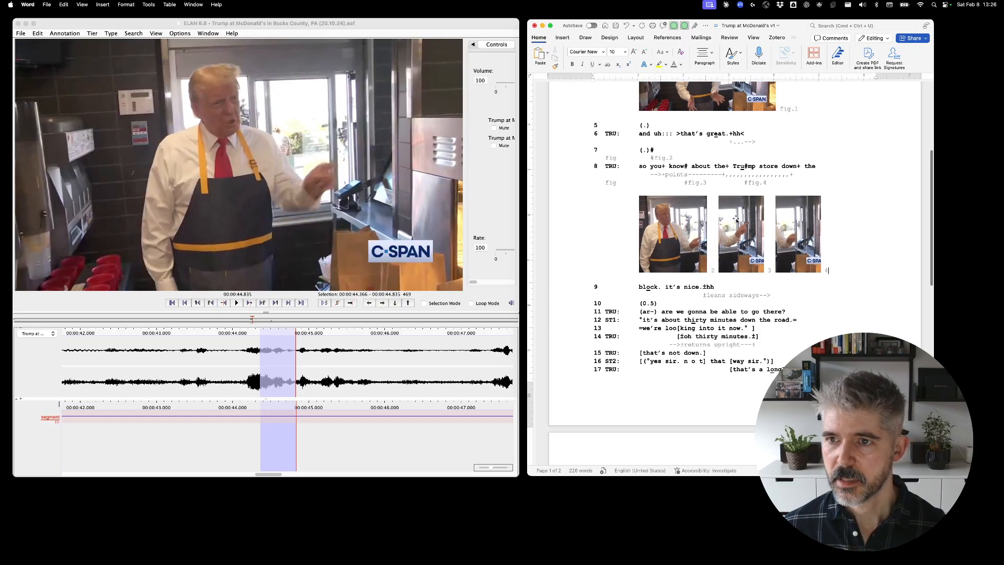
pyautogui.moveTo(781, 160); pyautogui.dragTo(797, 163)
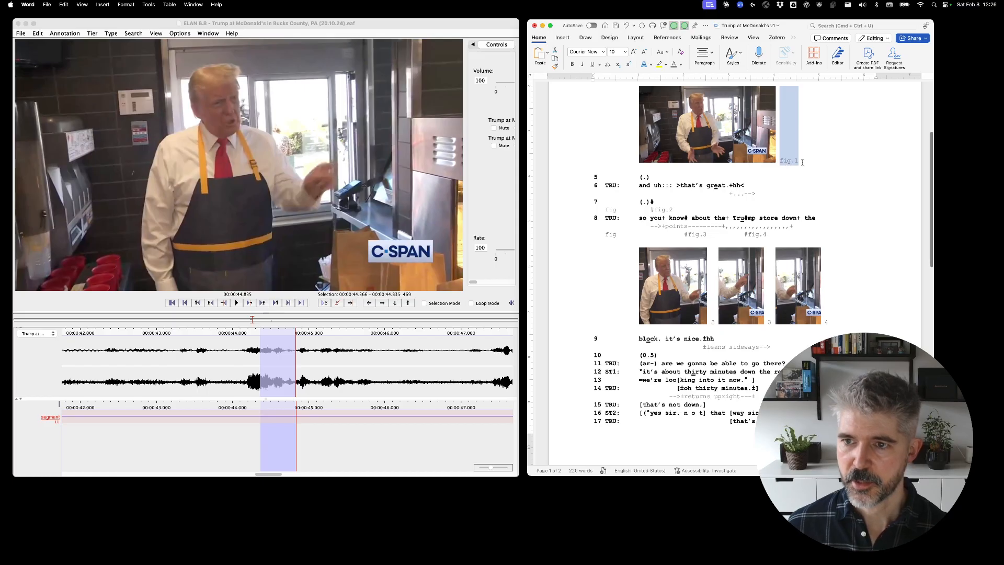
pyautogui.scroll(1, 794, 162)
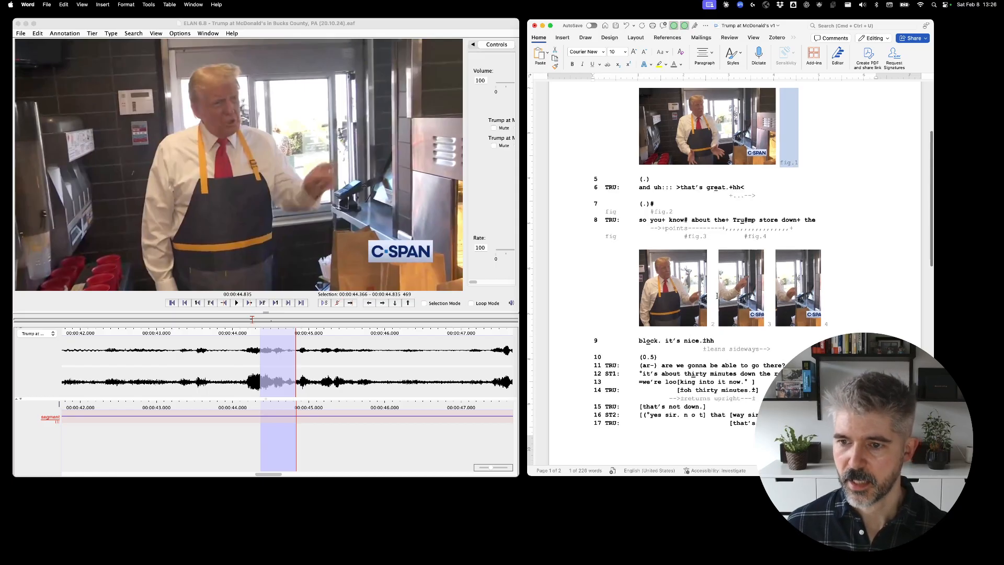
pyautogui.click(713, 324)
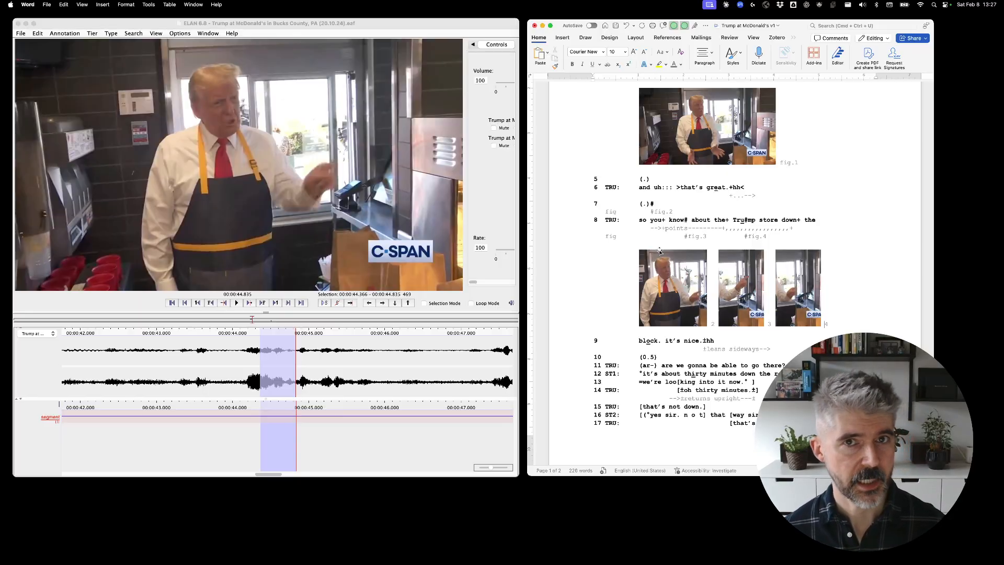
# Step: Add a new line directly below the first figure with the speaker label "TRU" placed under the standing man
pyautogui.scroll(2, 661, 249)
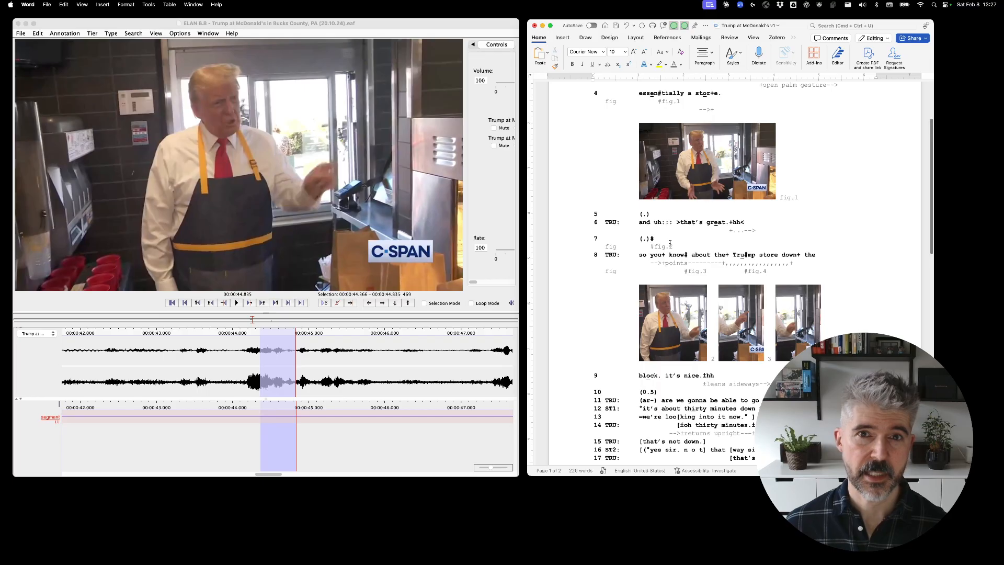
pyautogui.scroll(1, 670, 244)
pyautogui.scroll(-1, 667, 244)
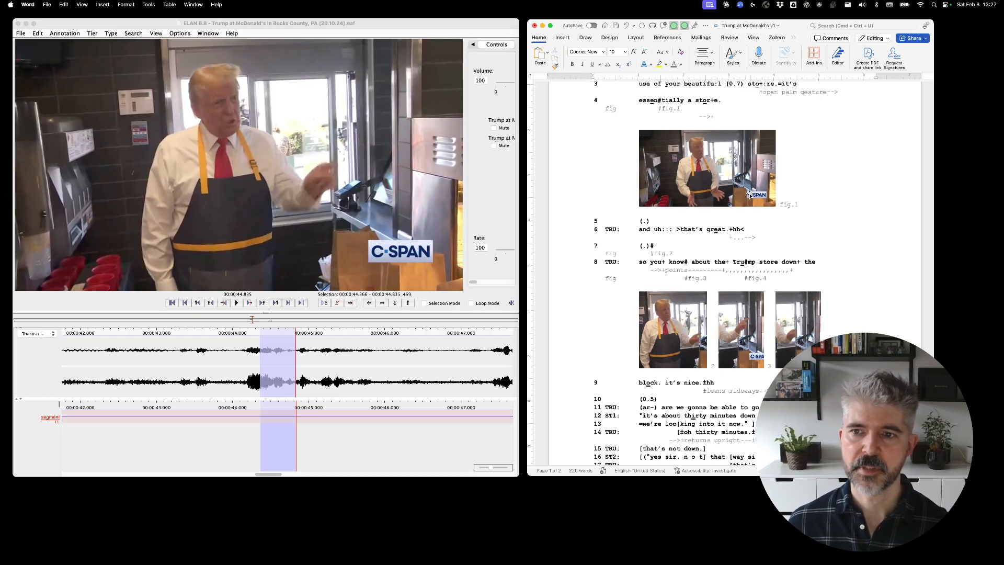
pyautogui.press('Return')
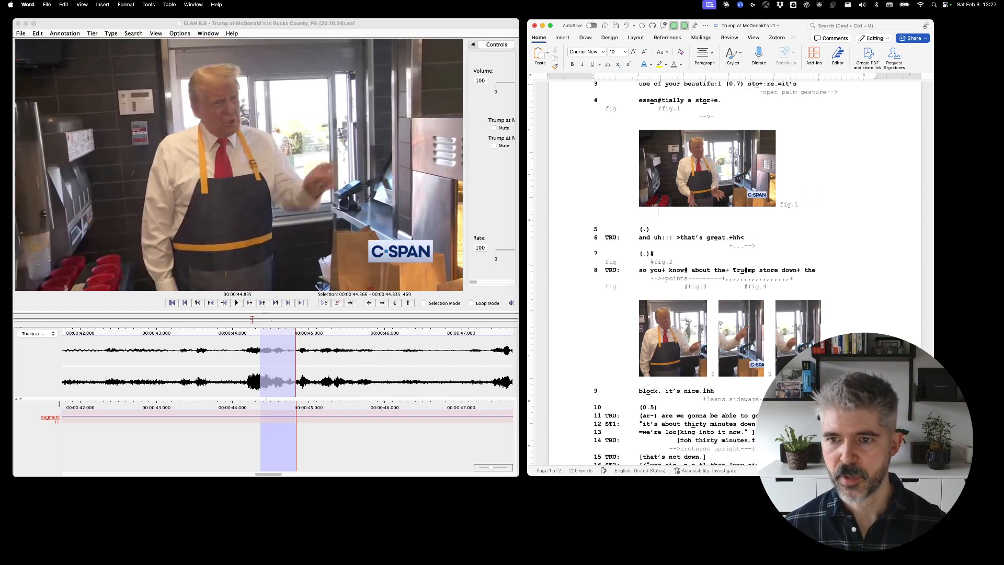
pyautogui.write('TRU')
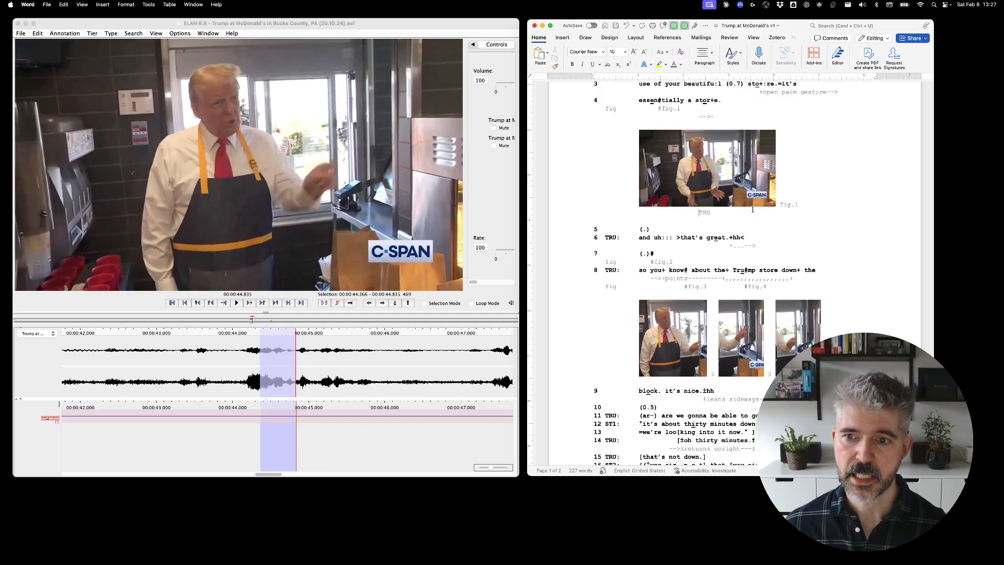
pyautogui.scroll(-1, 751, 209)
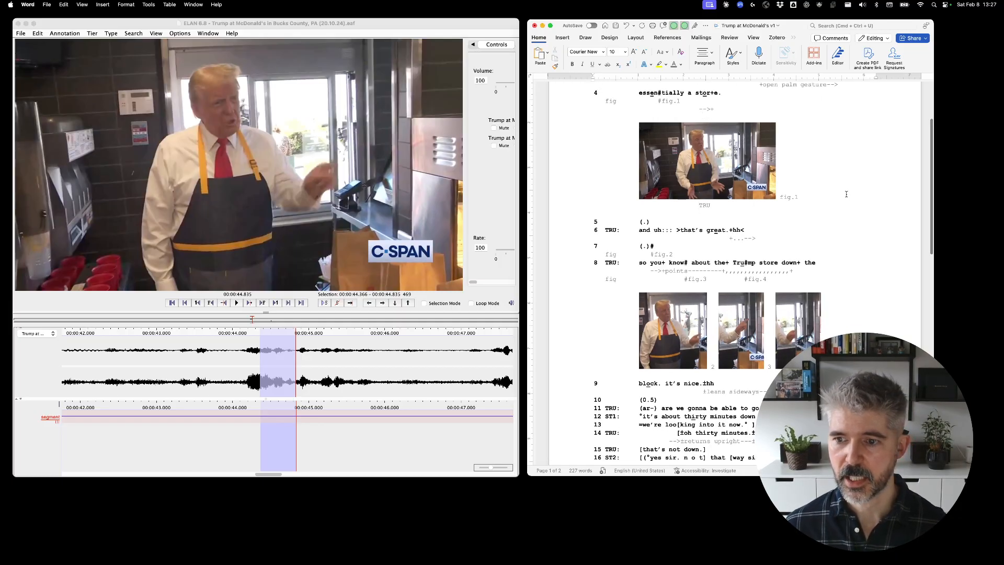
pyautogui.scroll(5, 846, 193)
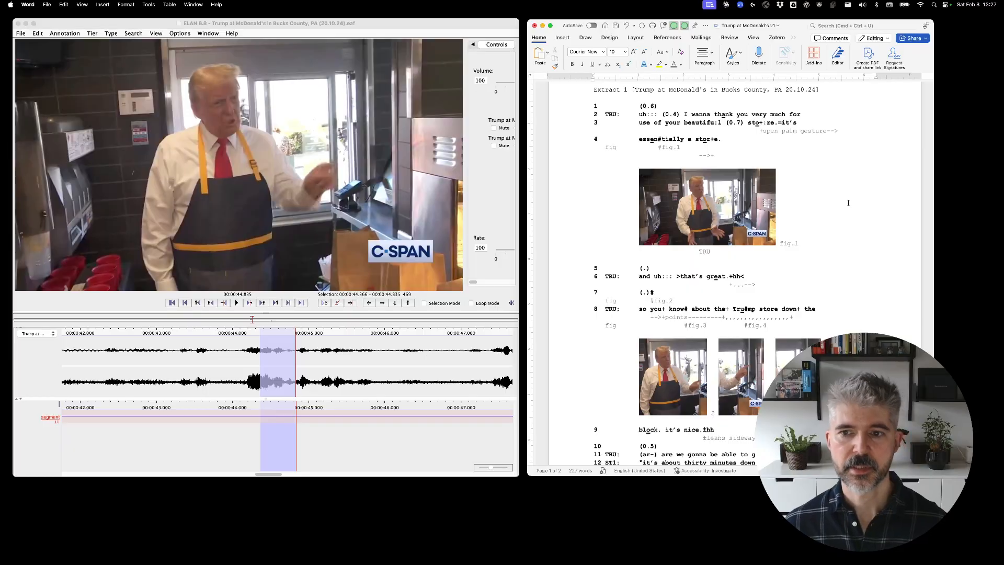
pyautogui.scroll(4, 829, 213)
pyautogui.scroll(-10, 829, 213)
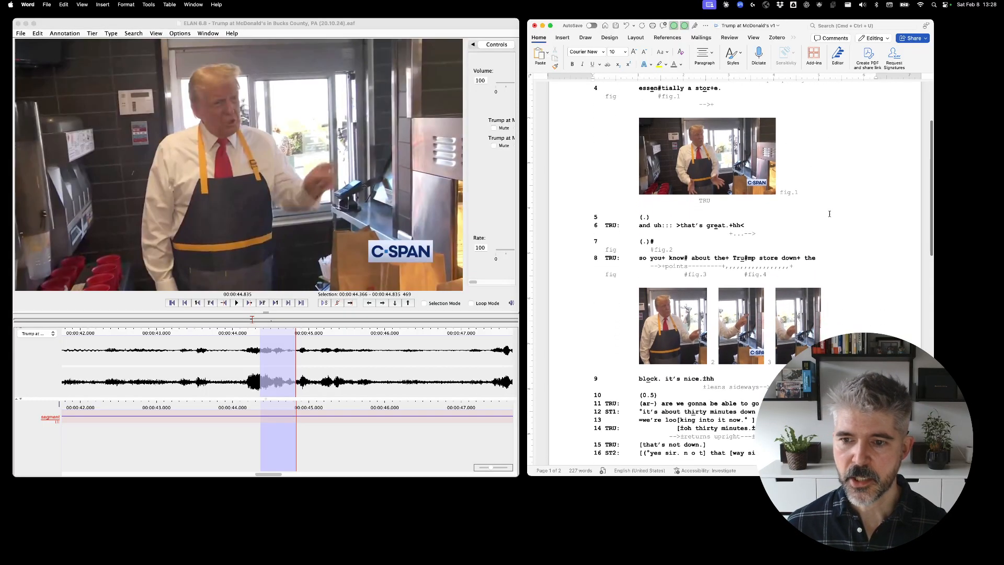
pyautogui.scroll(-1, 829, 214)
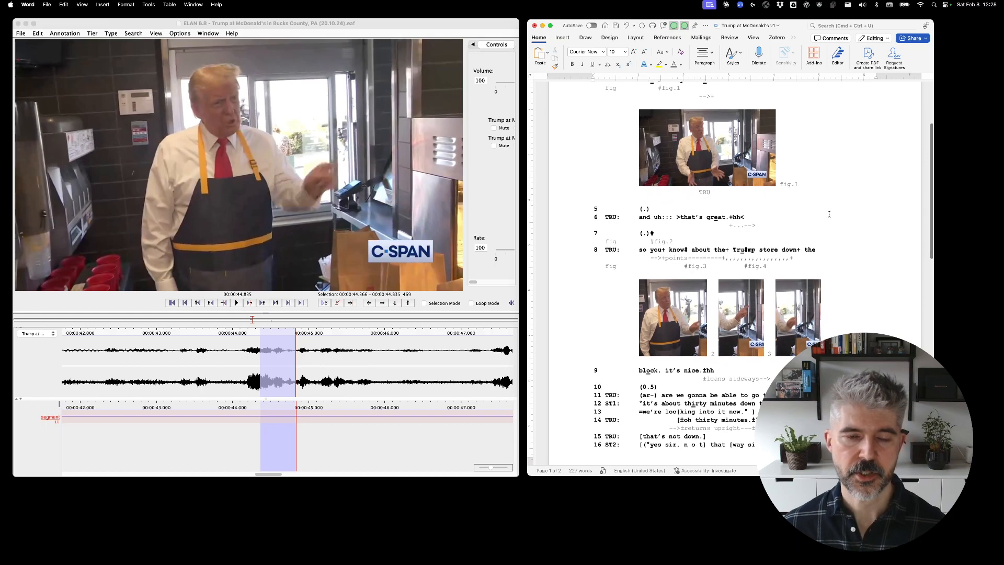
pyautogui.scroll(7, 829, 214)
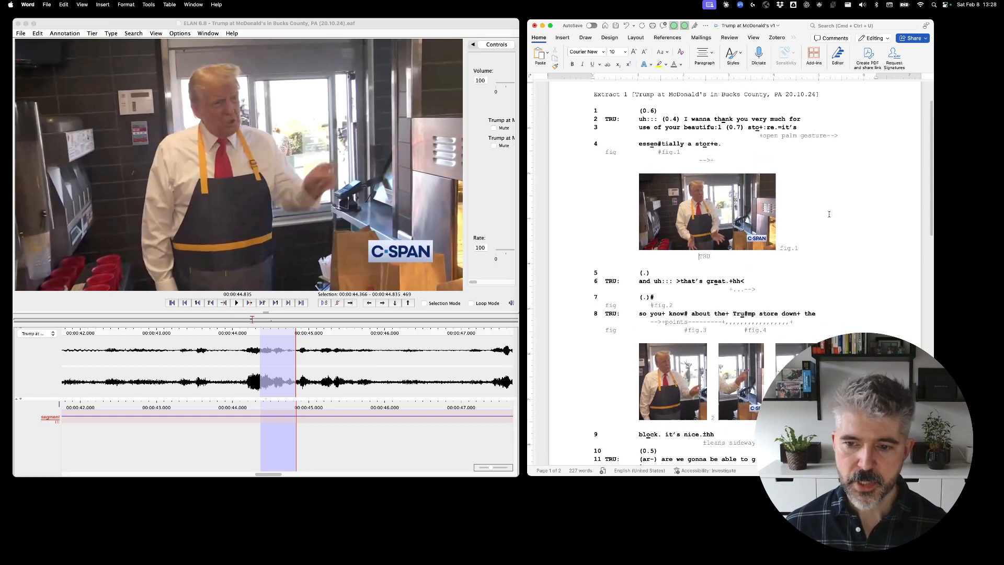